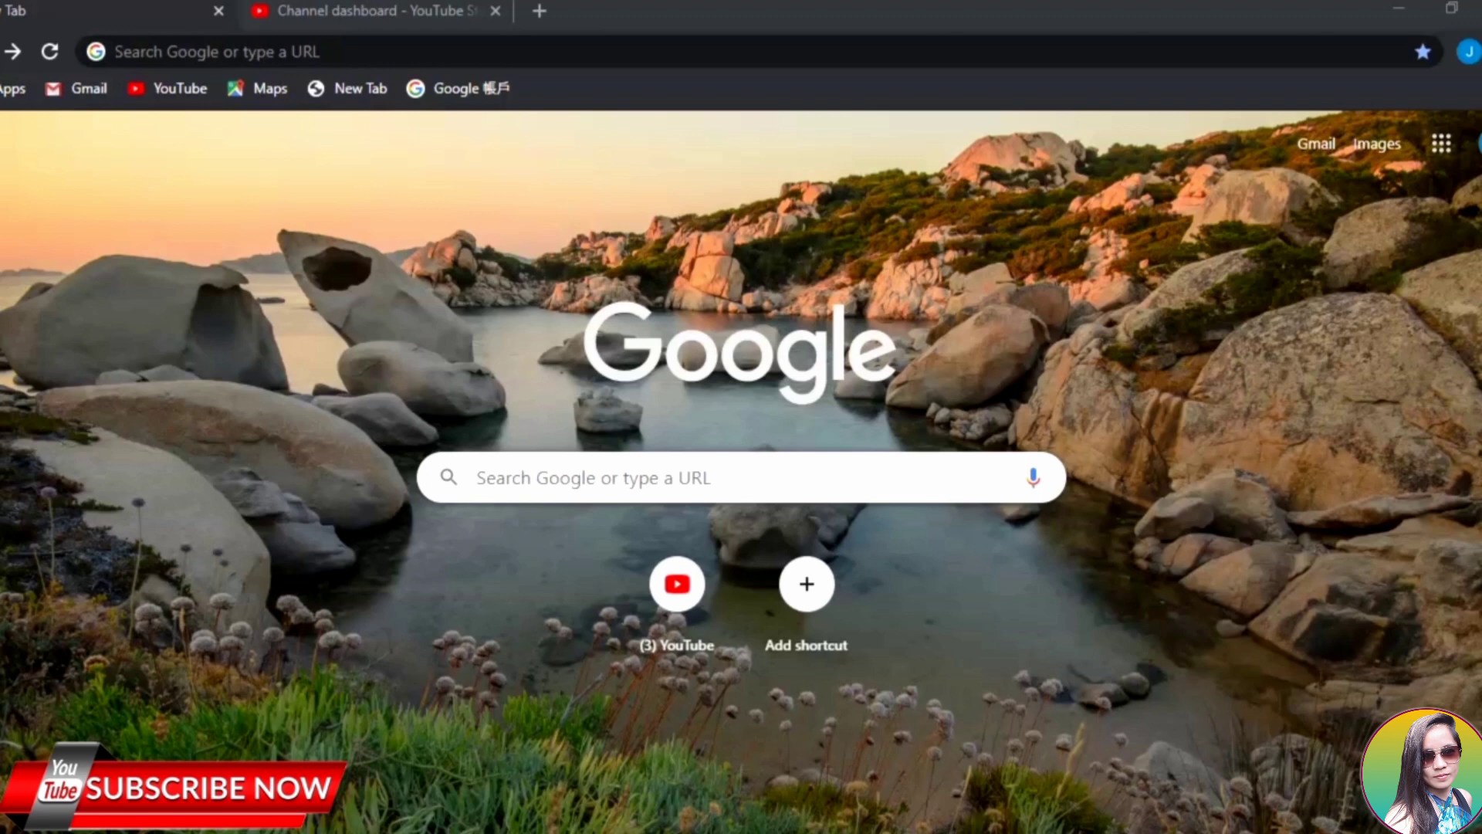
Search Google for "nightbot tv" and open the Nightbot.tv website from the results.
left_click(583, 492)
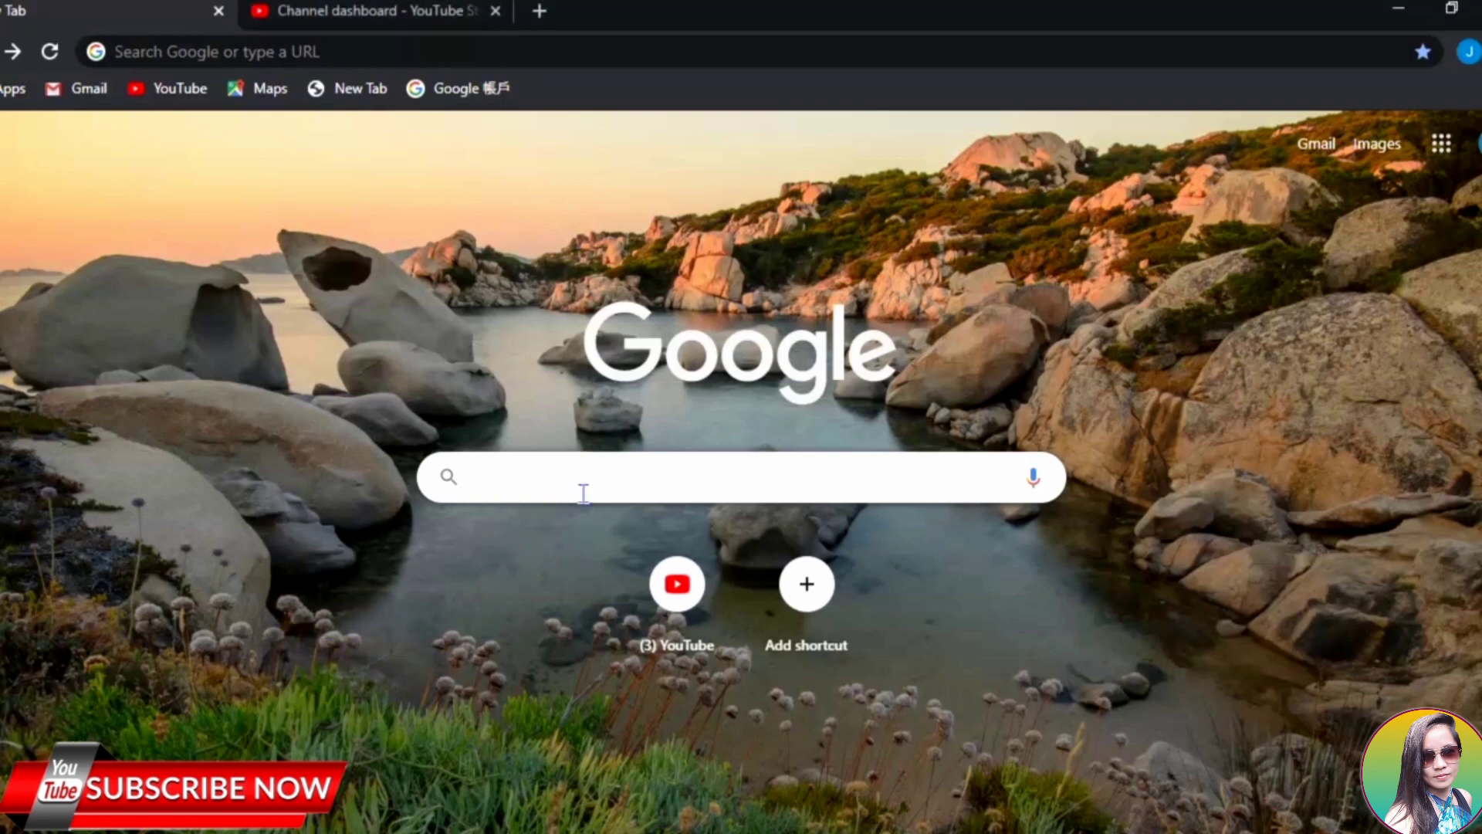
type("nightbot tv")
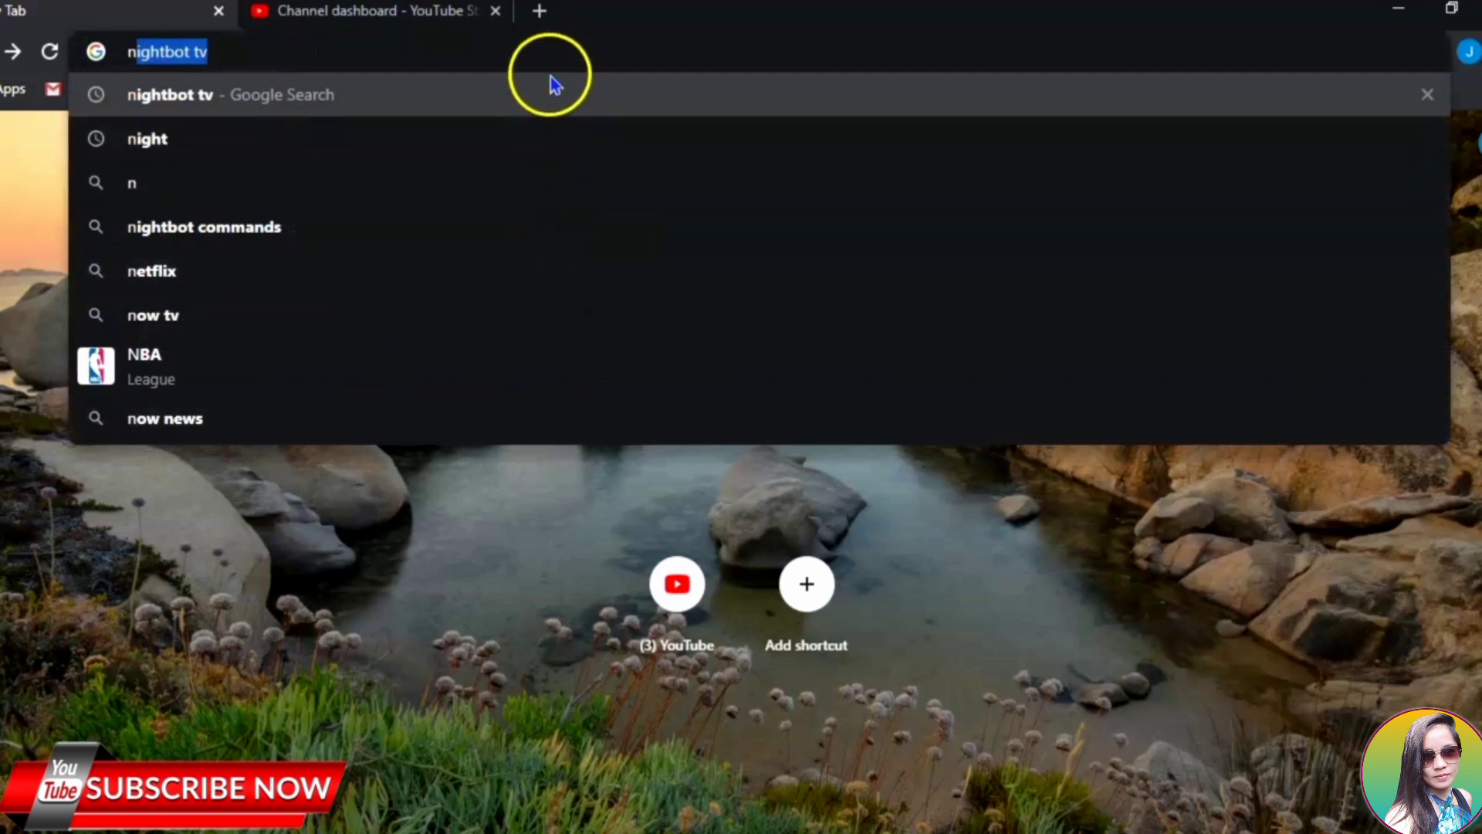
left_click(568, 103)
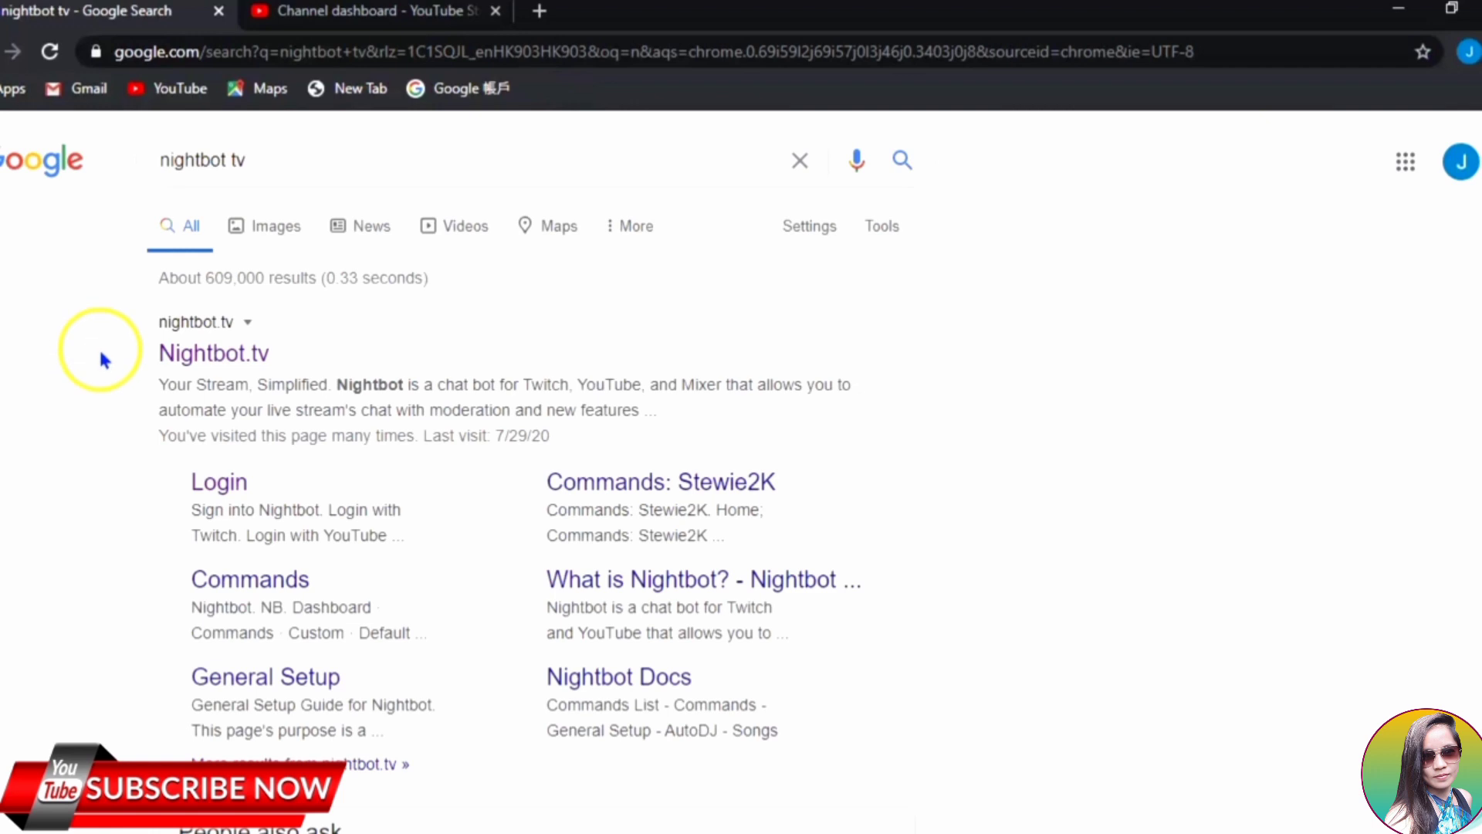
left_click(219, 362)
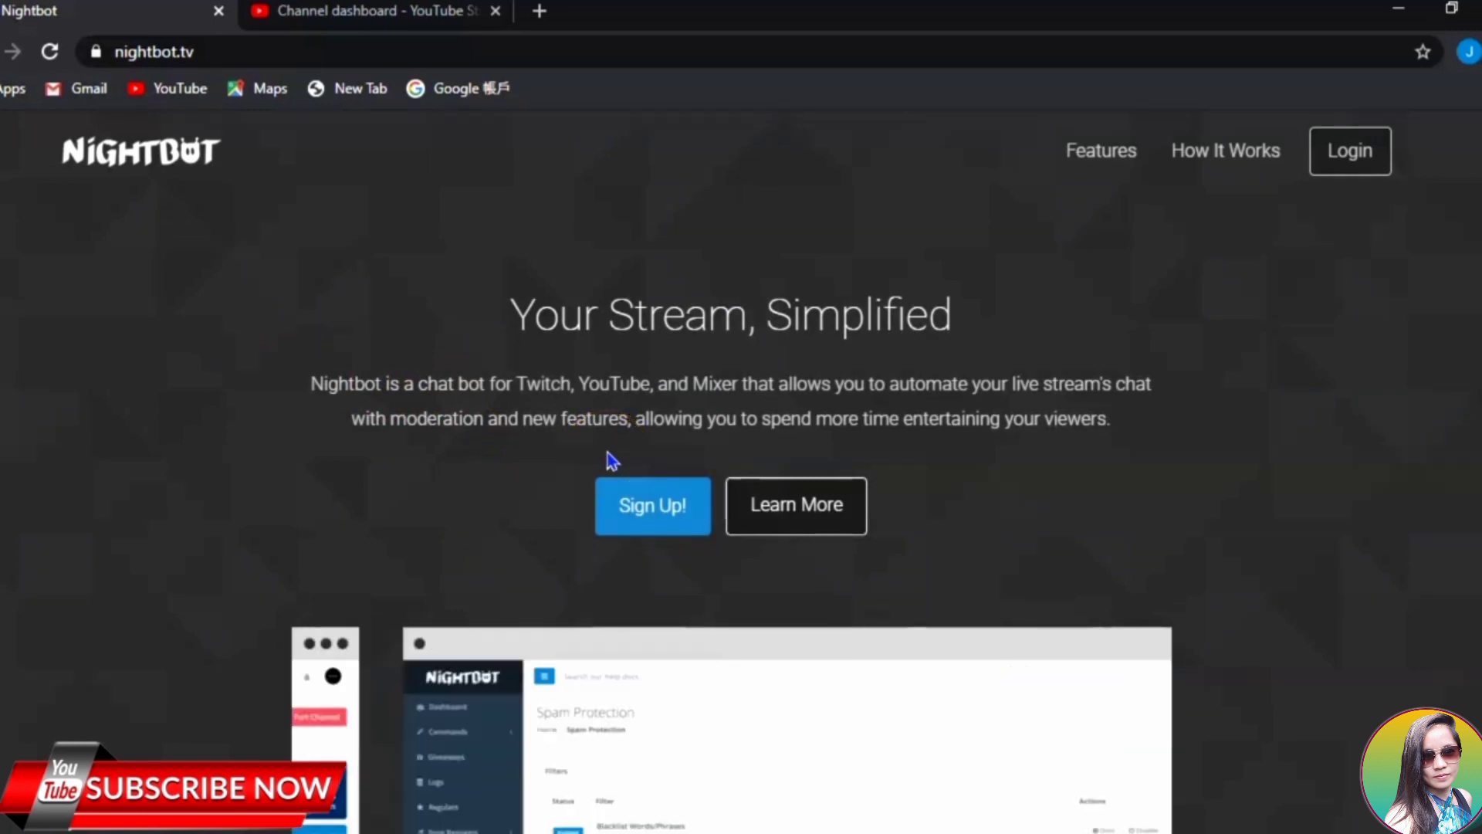
Sign up to Nightbot with YouTube, choosing the channel's Google account and allowing the requested access.
left_click(635, 506)
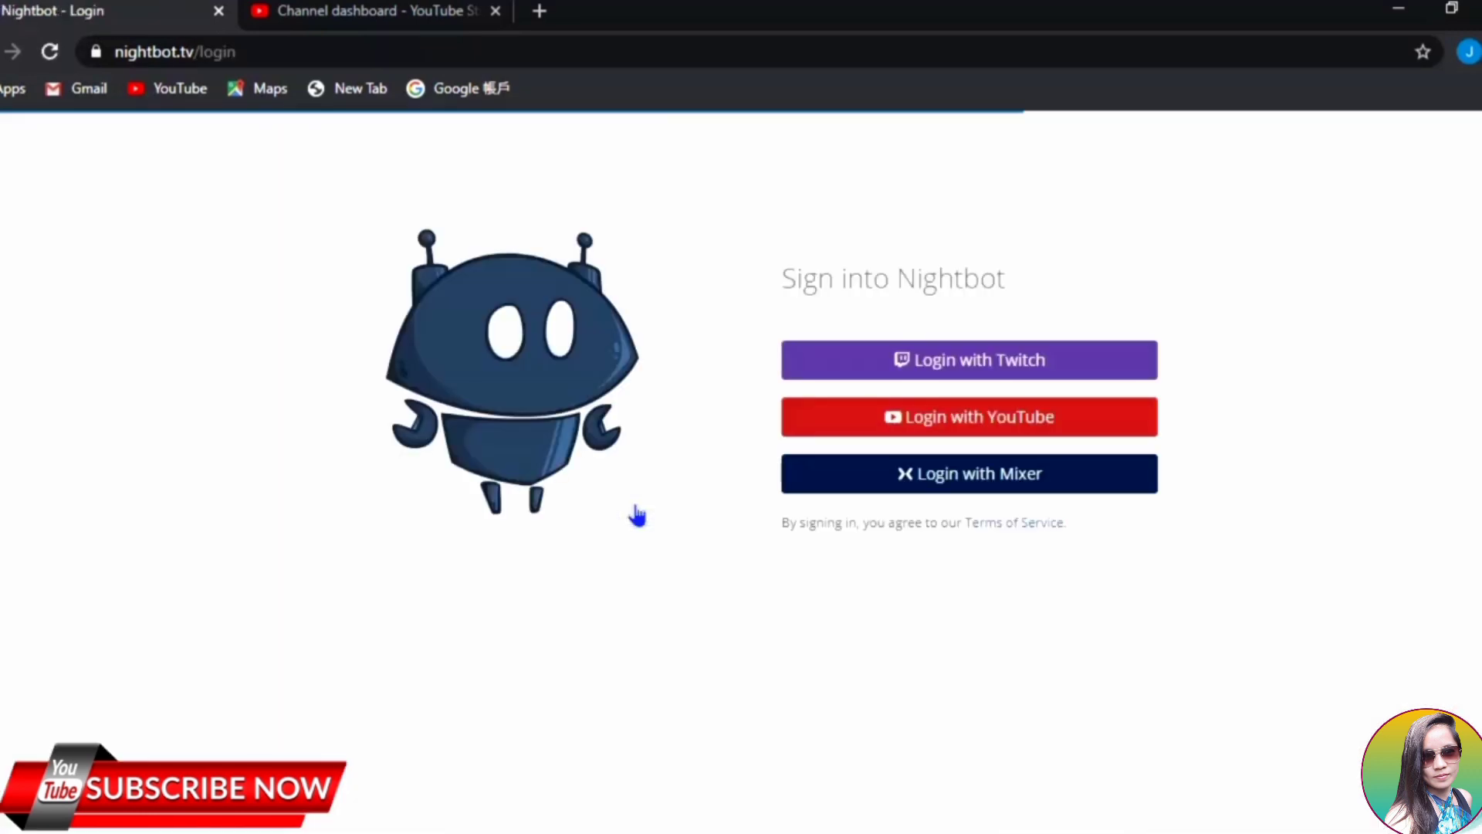
left_click(943, 422)
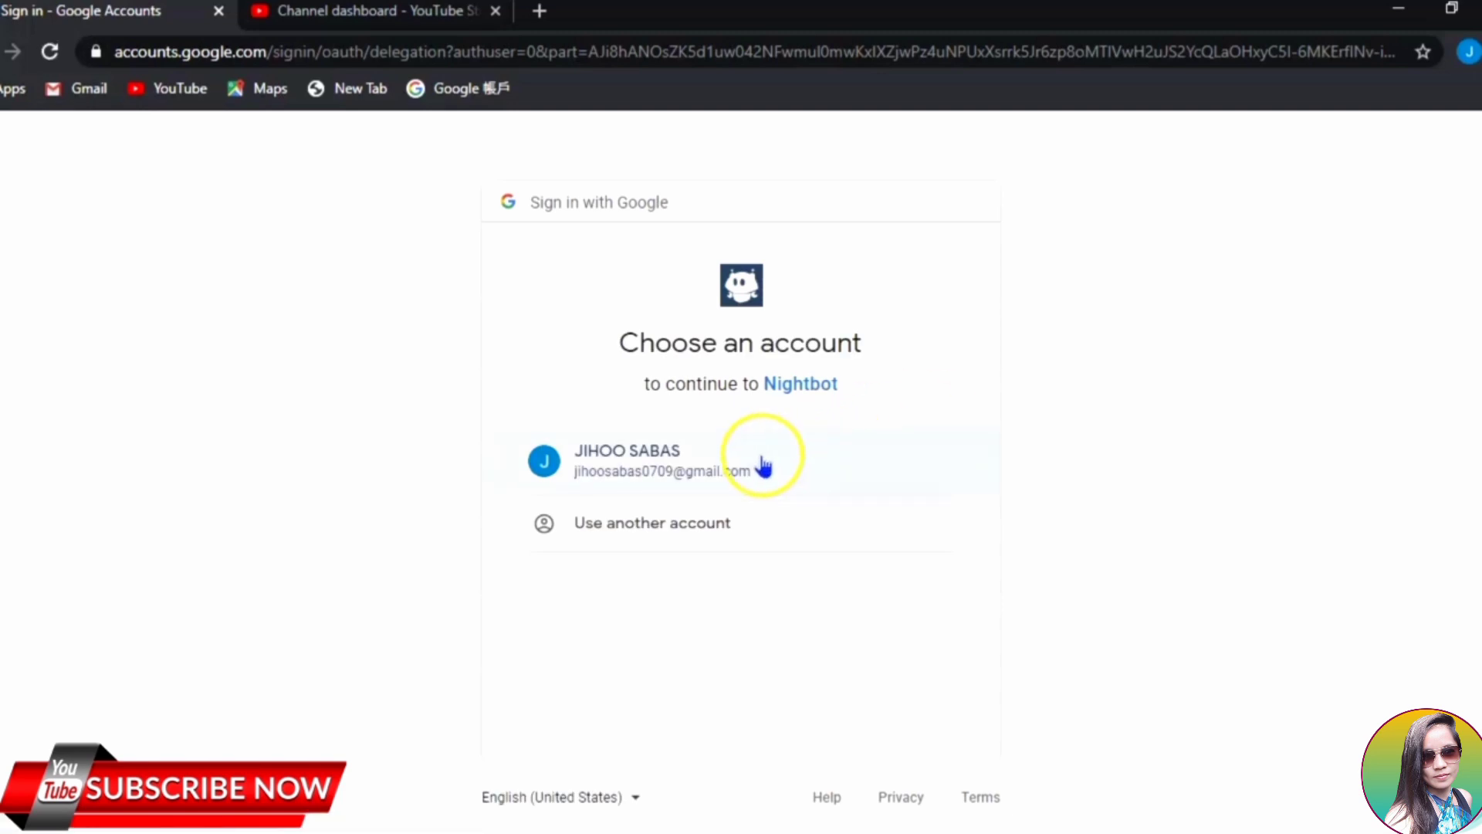
left_click(763, 466)
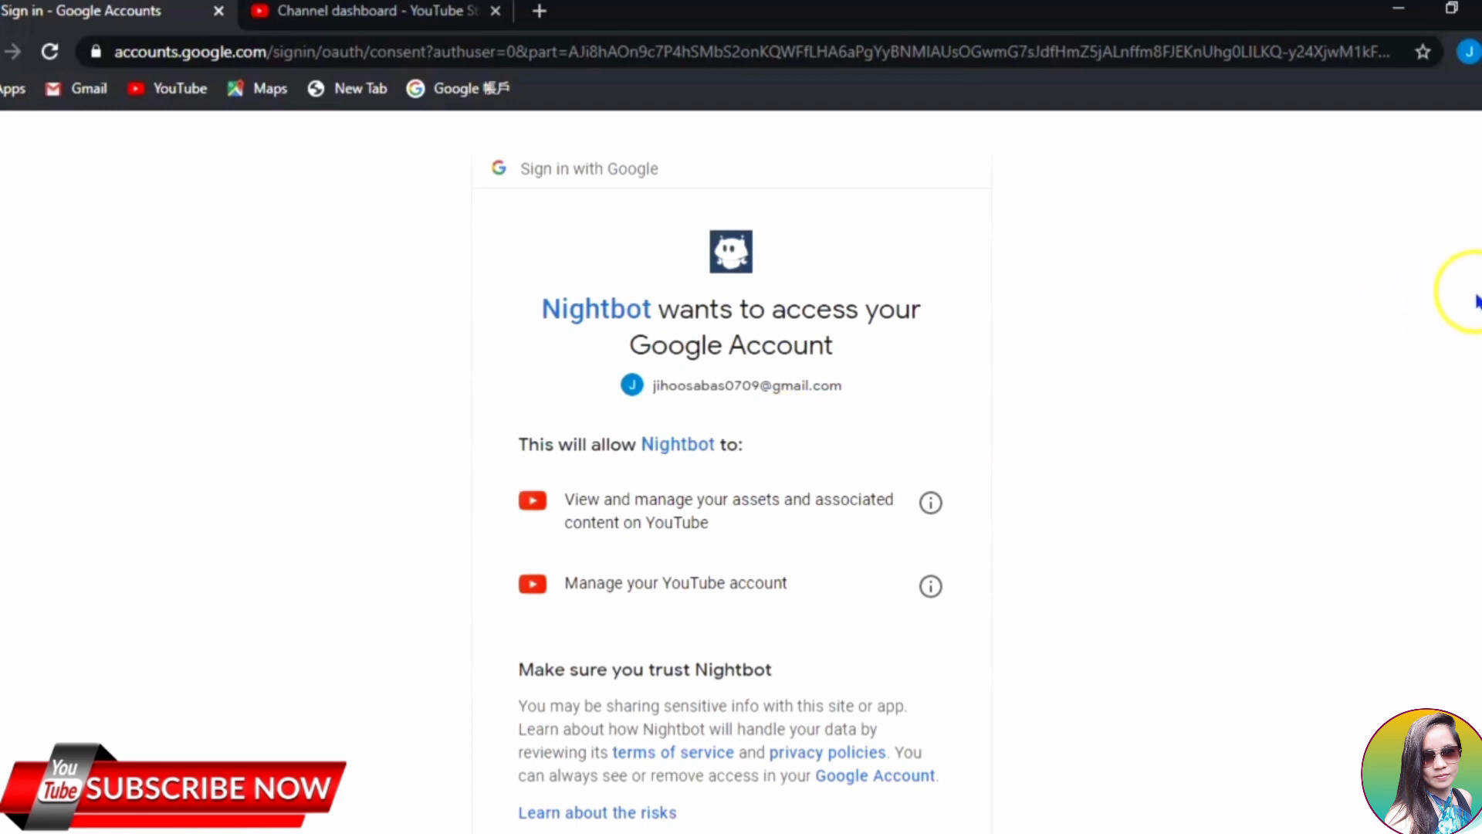
scroll(732, 479, "down", 3)
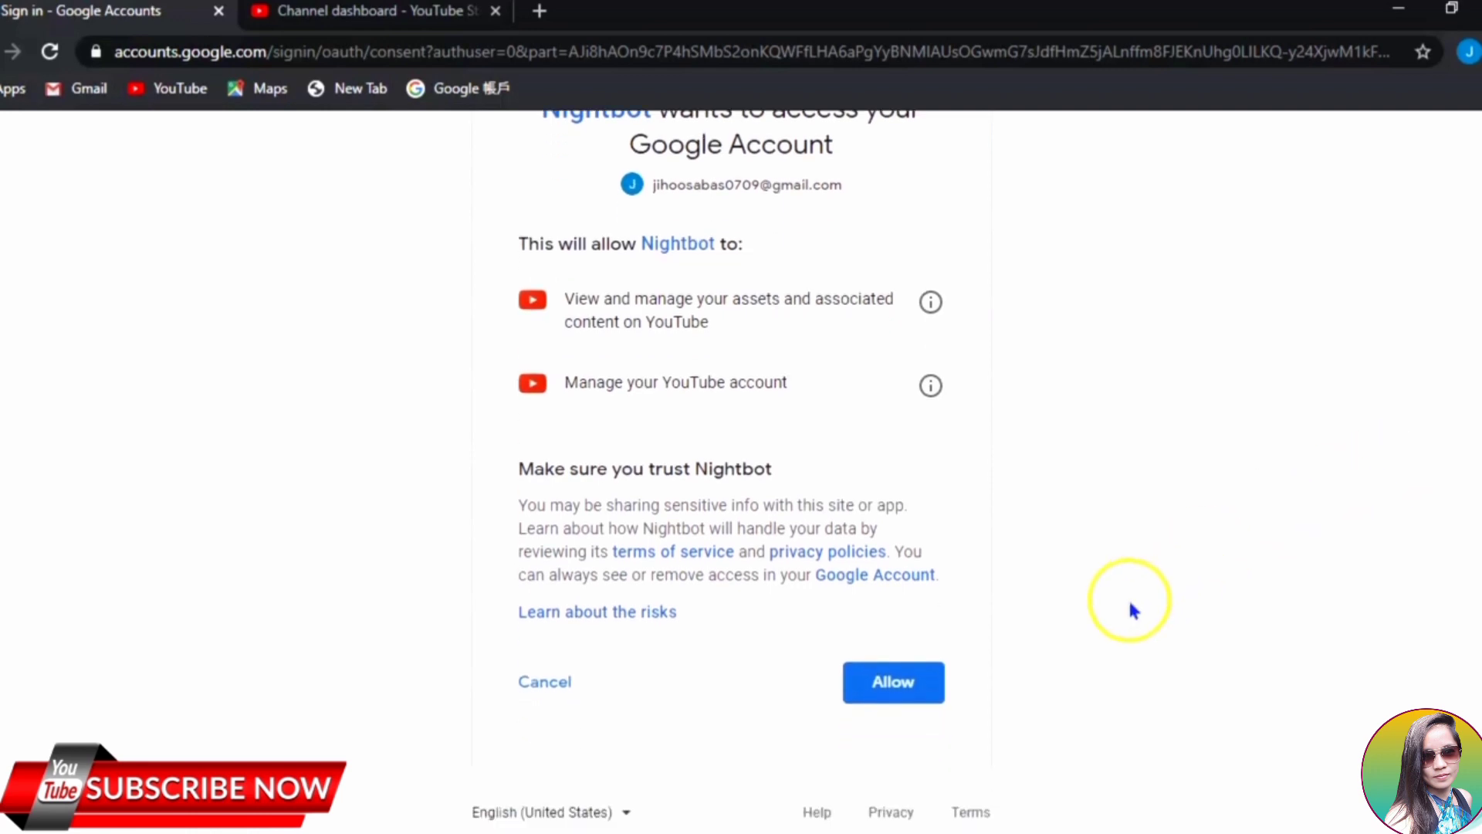
left_click(891, 687)
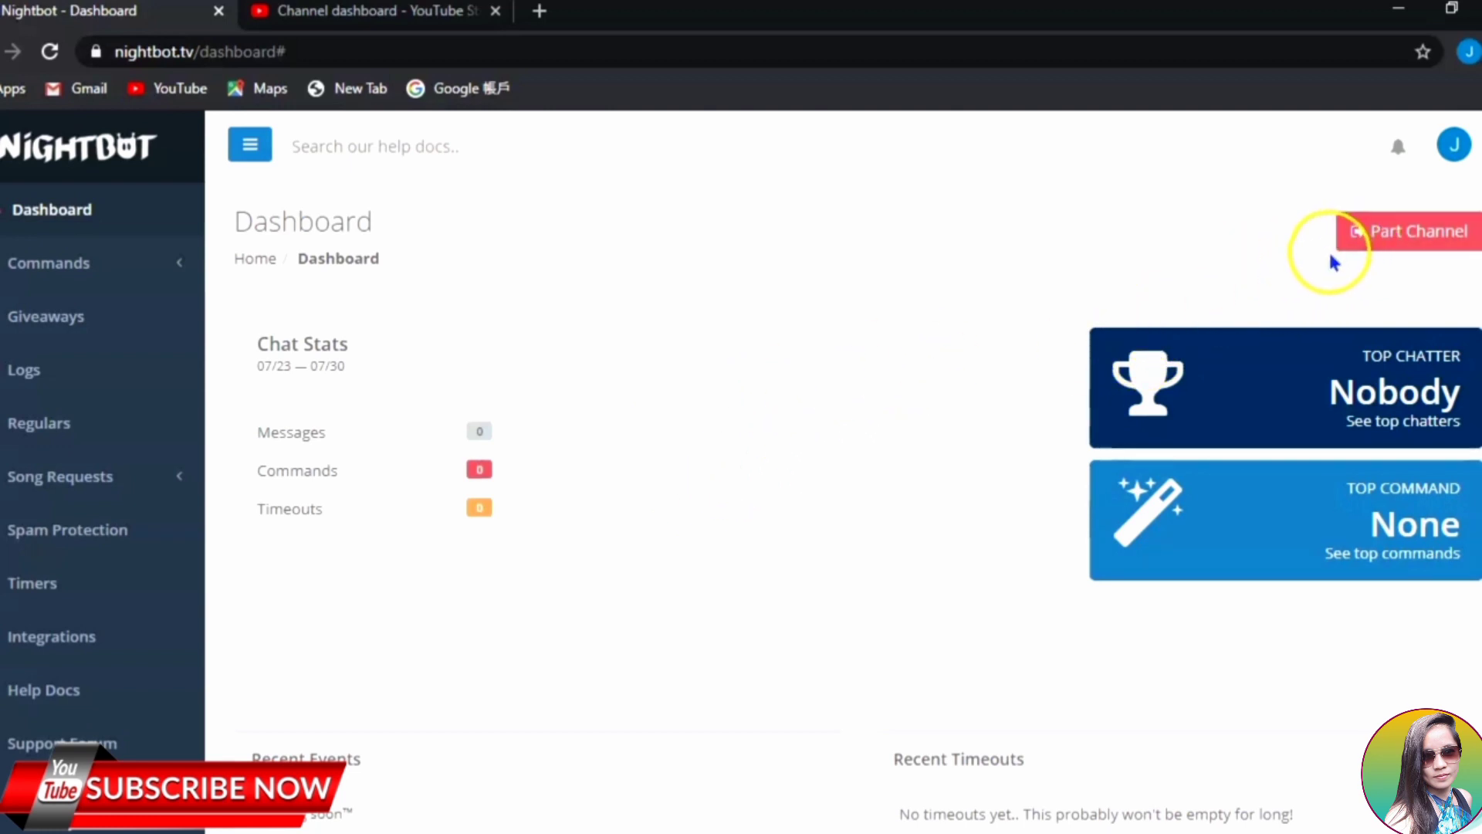
Part Nightbot from the channel and have it join the channel again.
left_click(1390, 235)
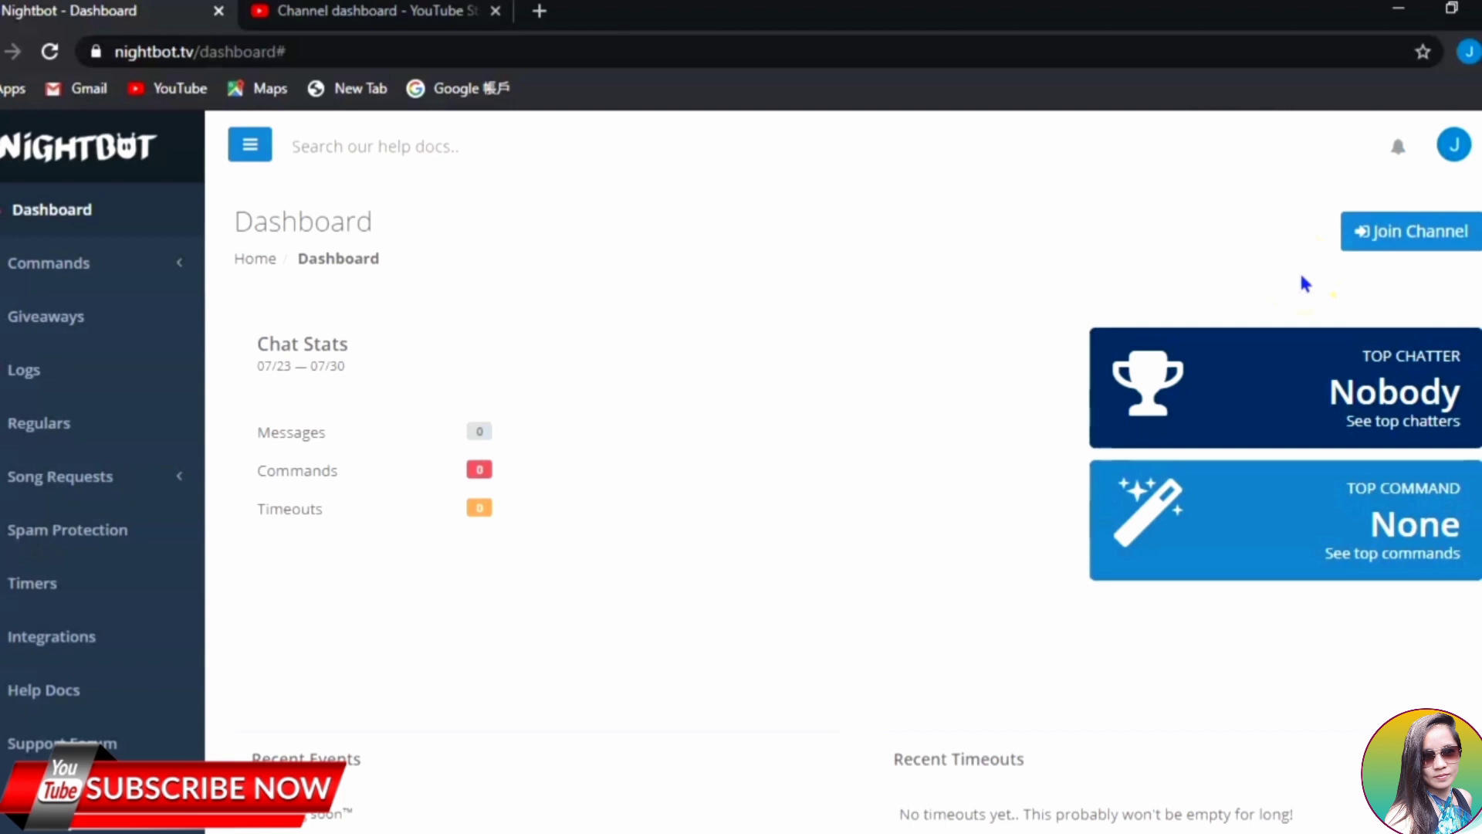
left_click(1414, 236)
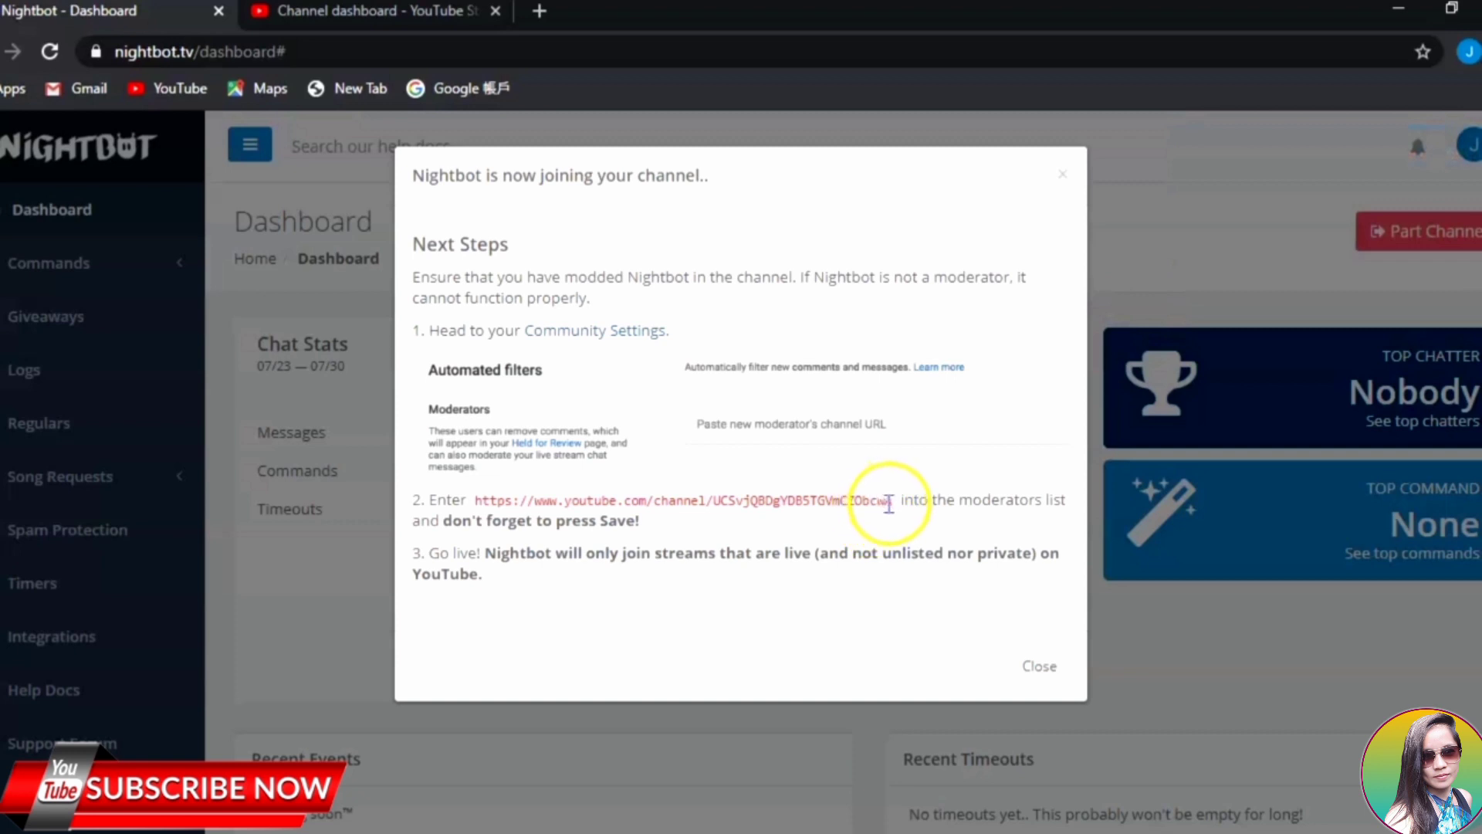
Copy Nightbot's full YouTube channel URL from the joining instructions and close the dialog.
double_click(885, 501)
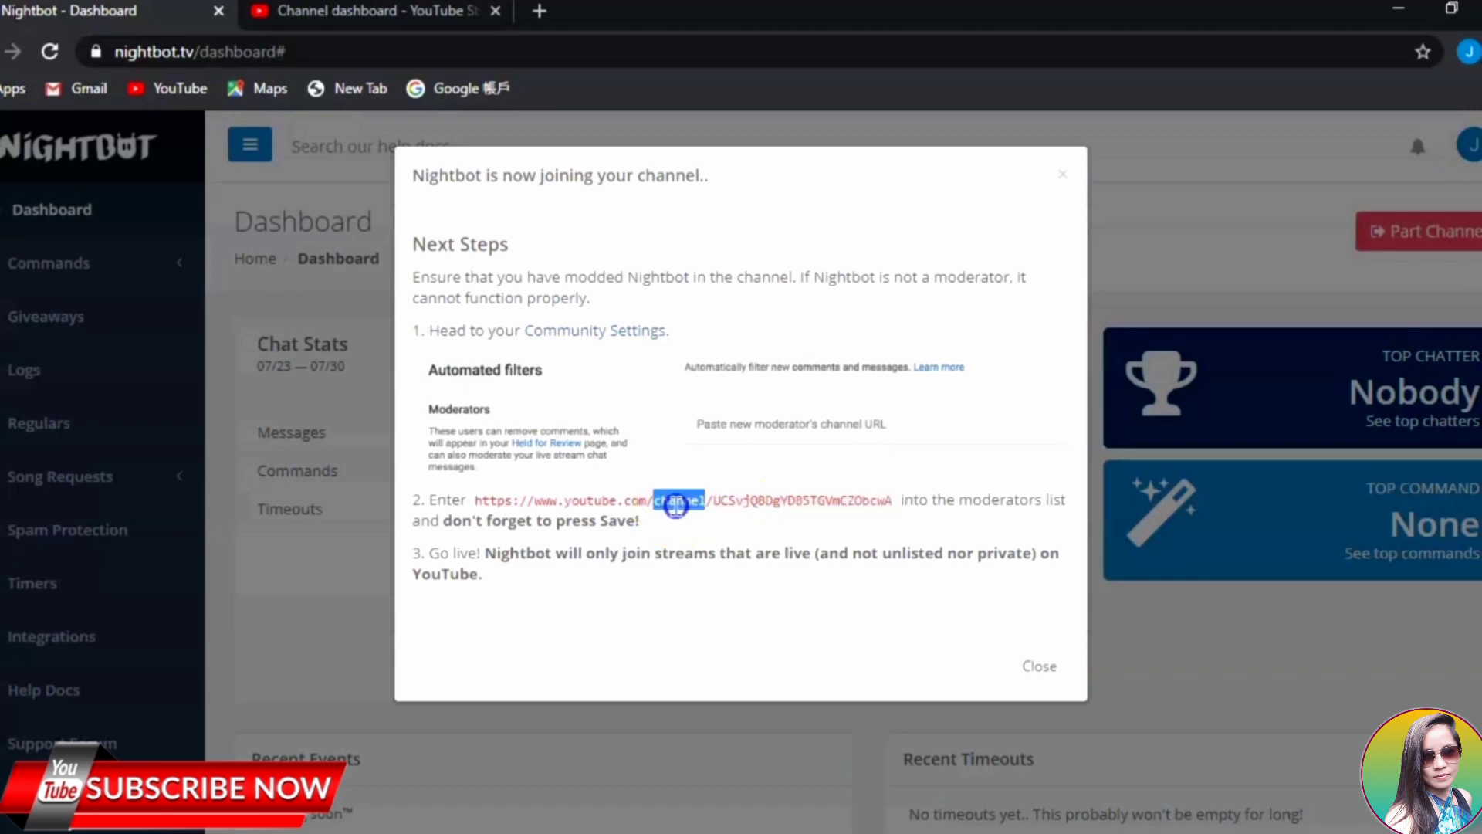
triple_click(674, 506)
double_click(676, 504)
left_click_drag(676, 503, 803, 503)
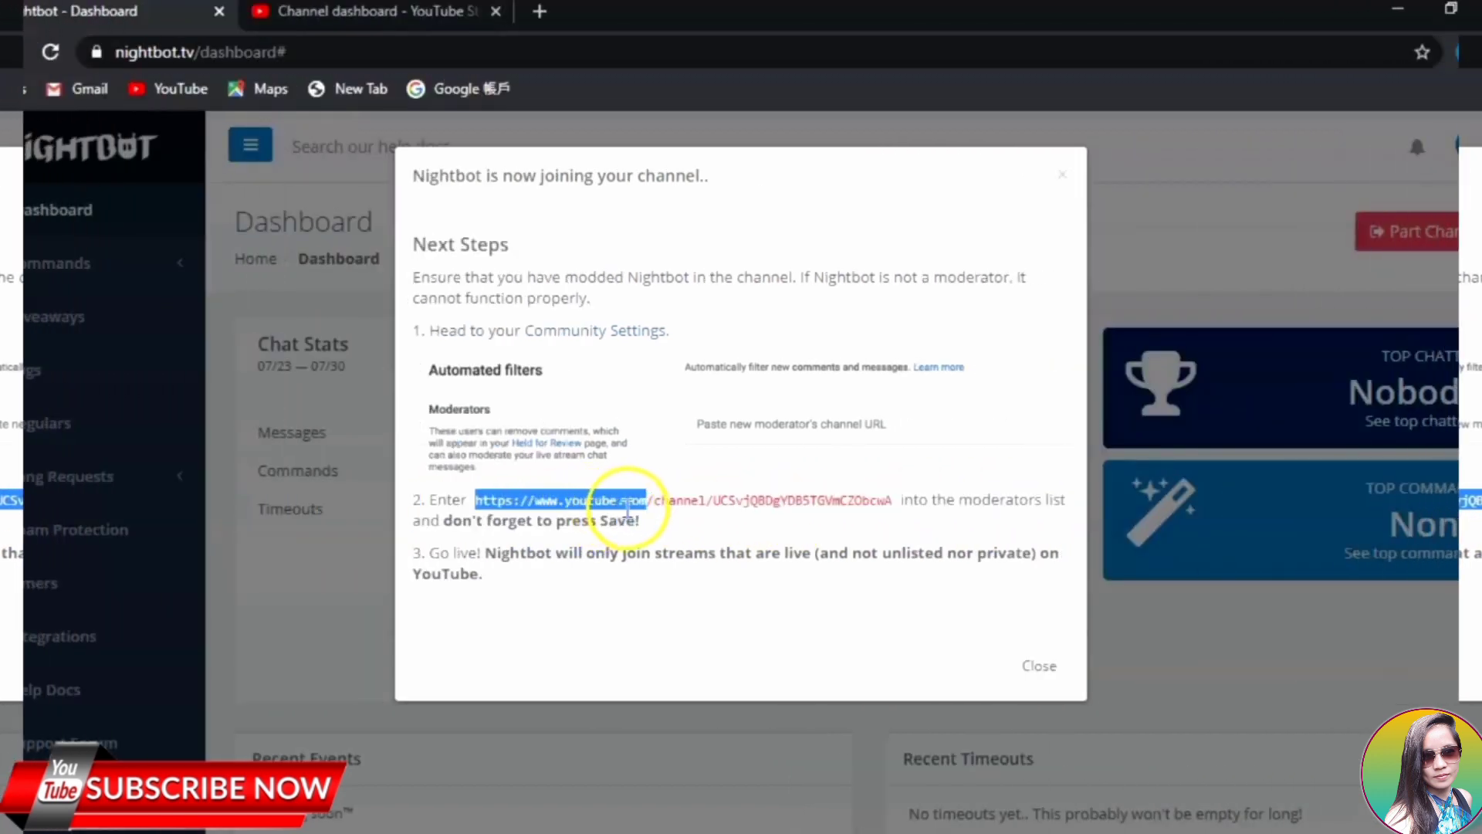
triple_click(662, 498)
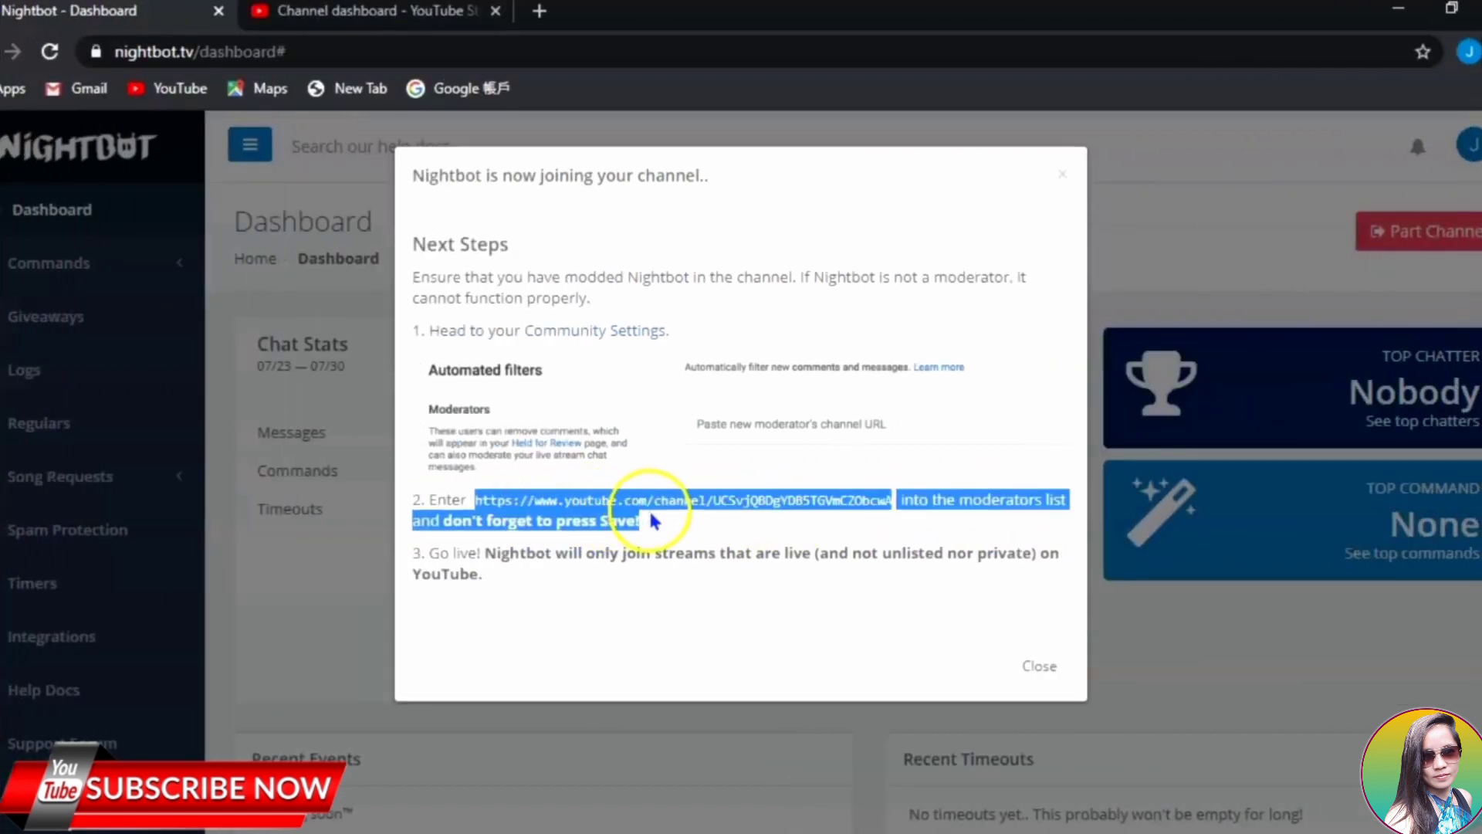
double_click(672, 503)
left_click_drag(671, 503, 759, 506)
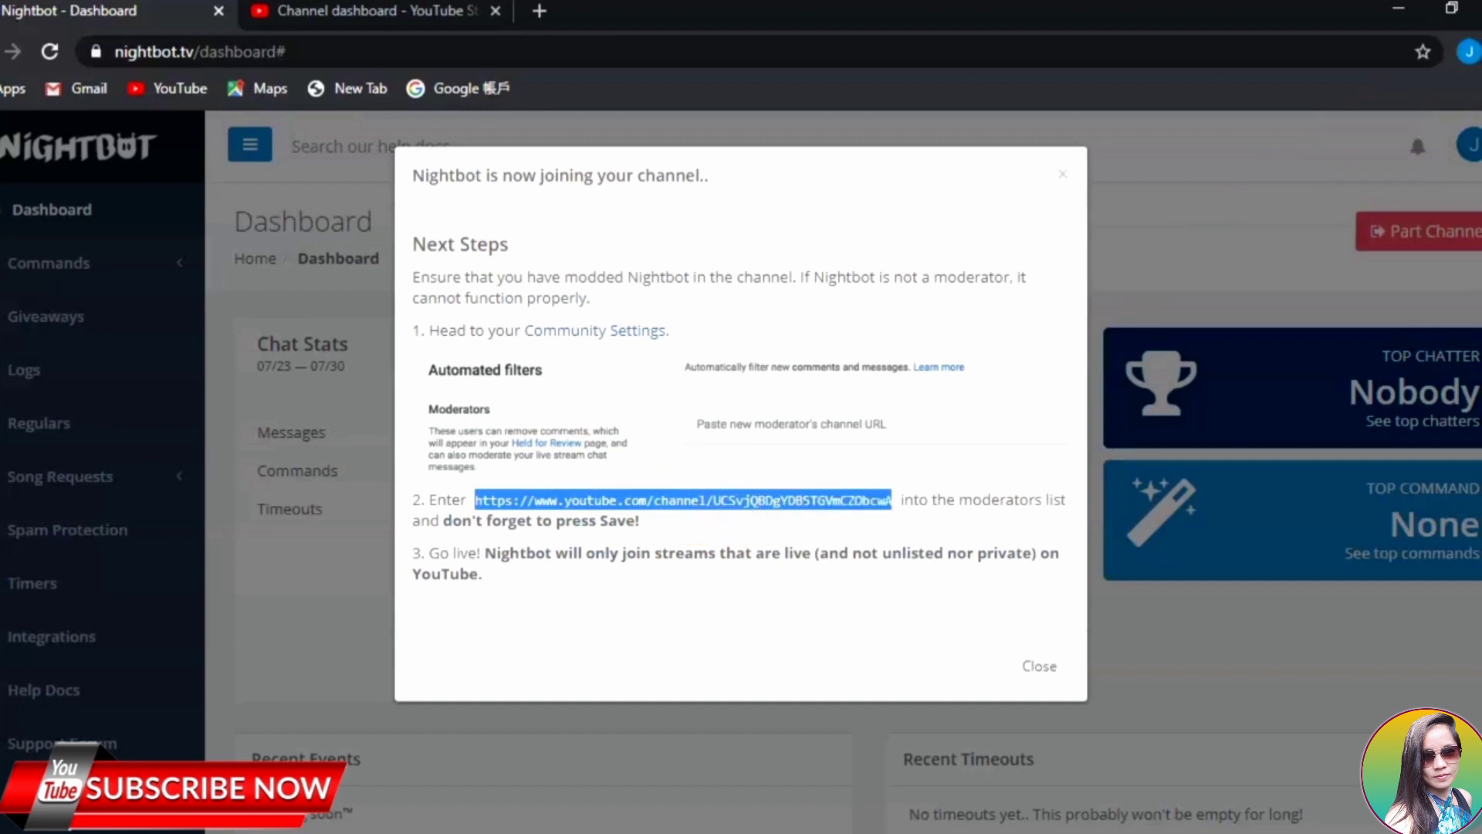
left_click(1478, 52)
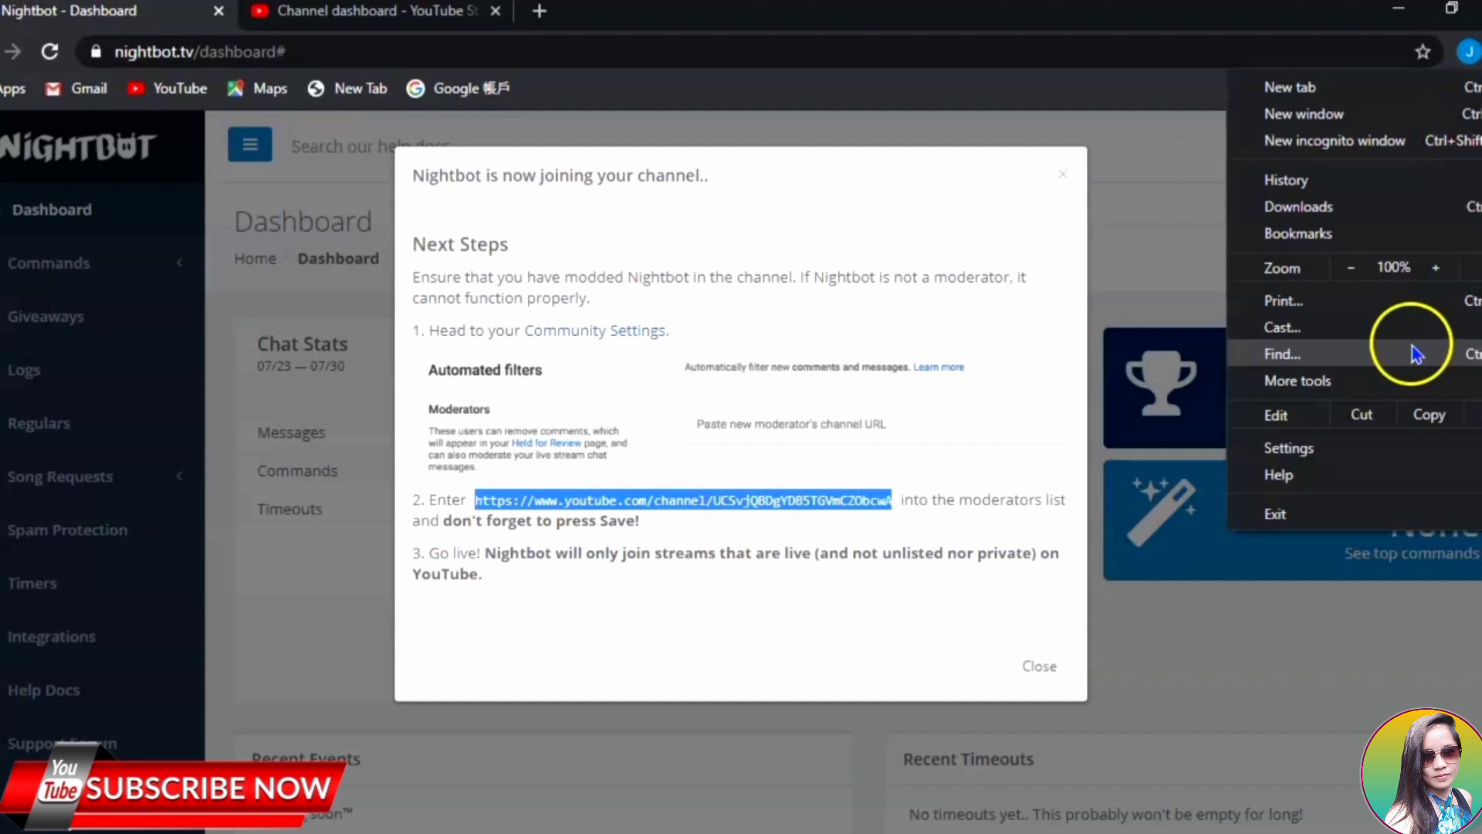
left_click(1424, 415)
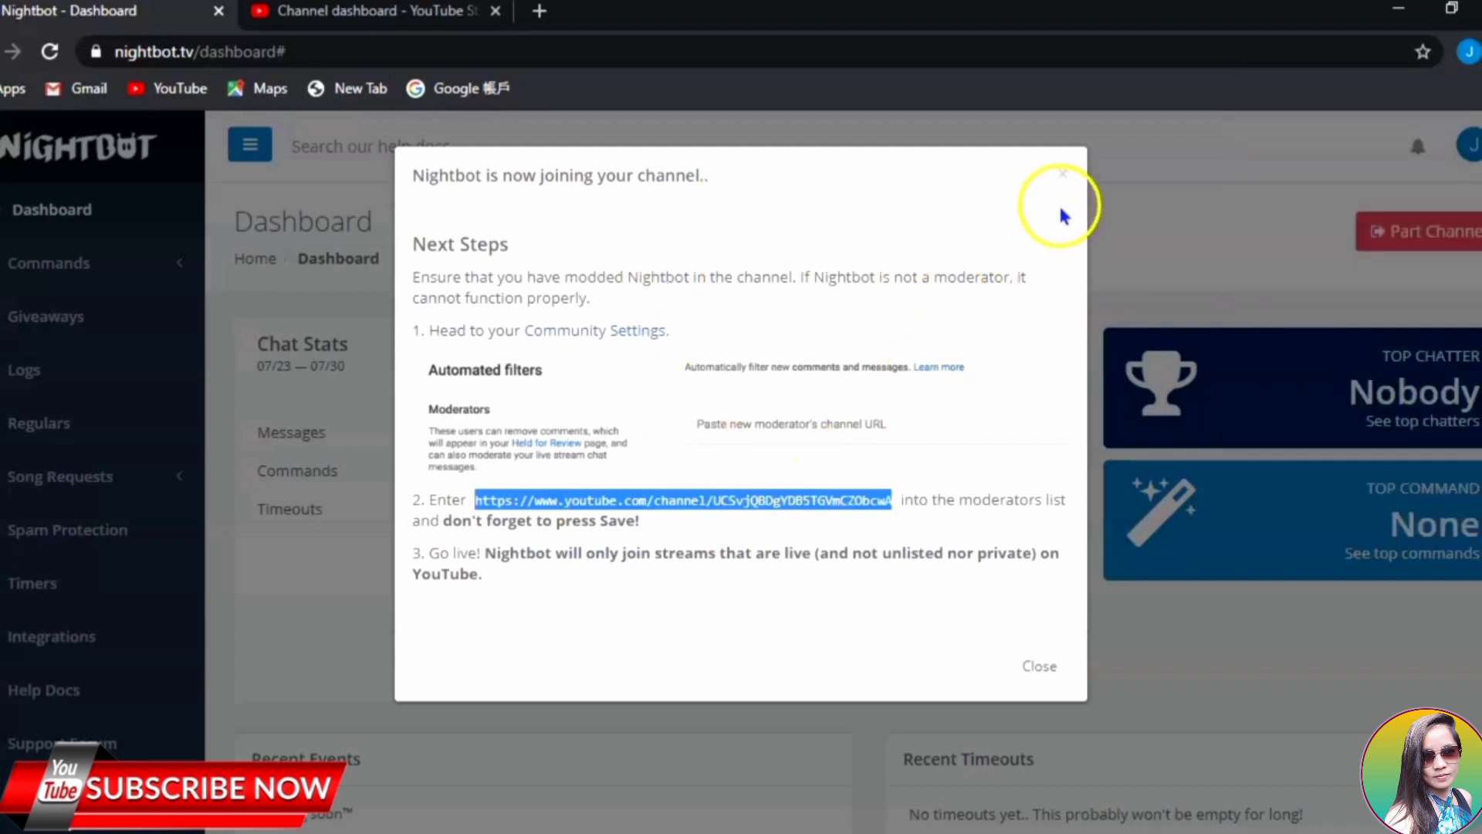
left_click(1063, 178)
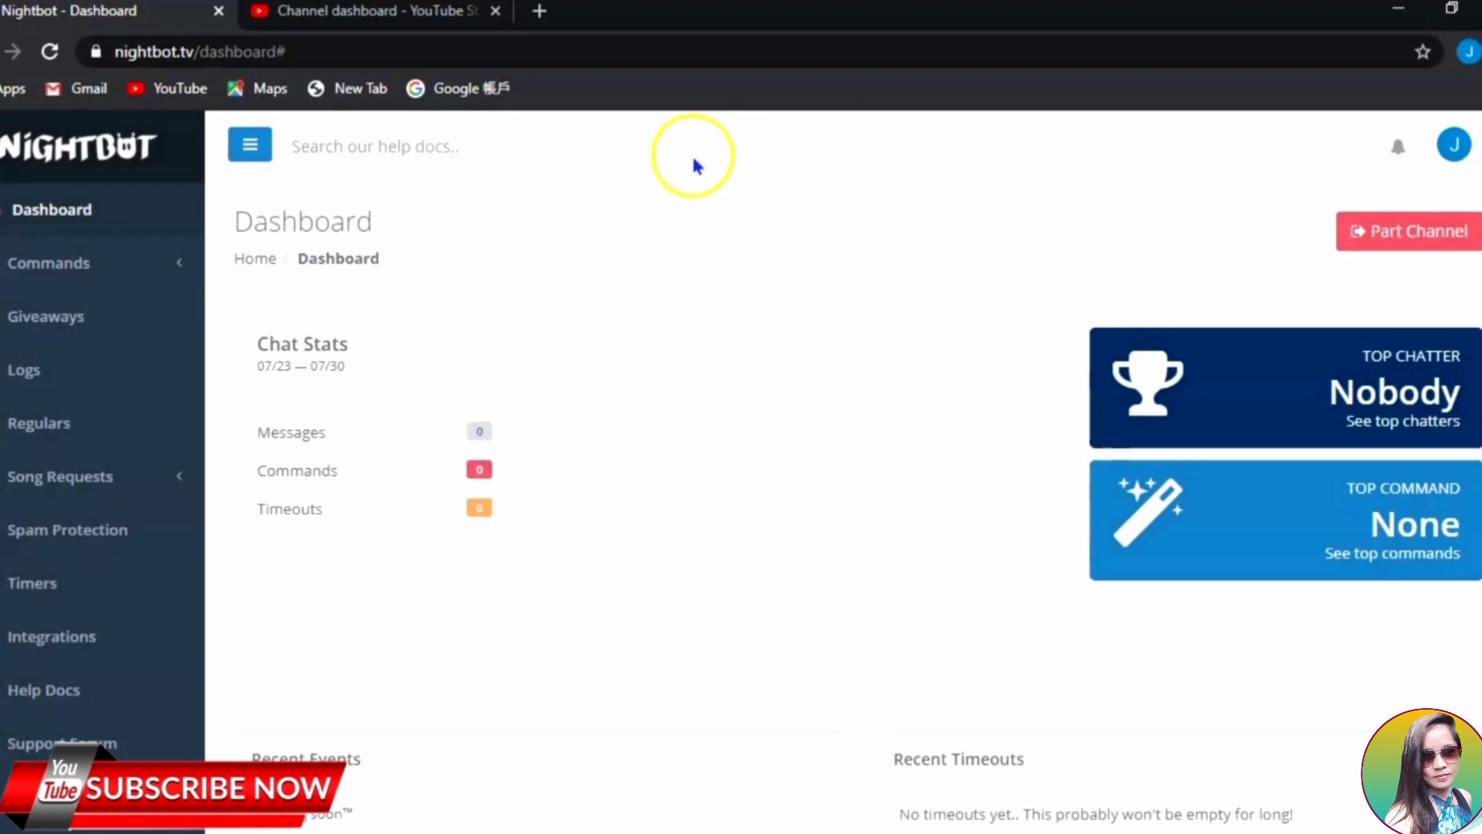
Switch to YouTube Studio and remove the existing Nightbot entry from Moderators in the channel's Community settings.
left_click(437, 17)
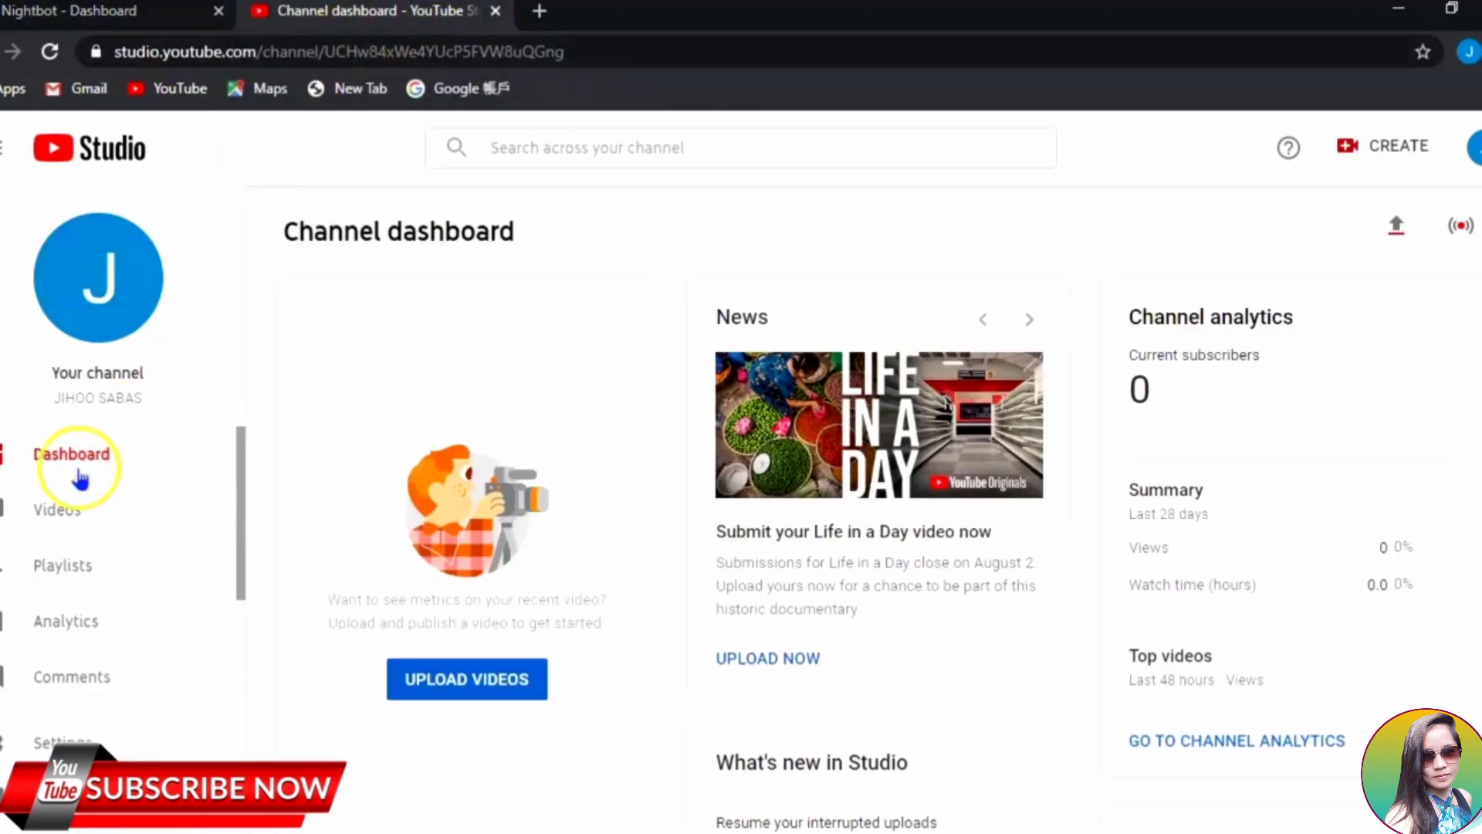
left_click(46, 745)
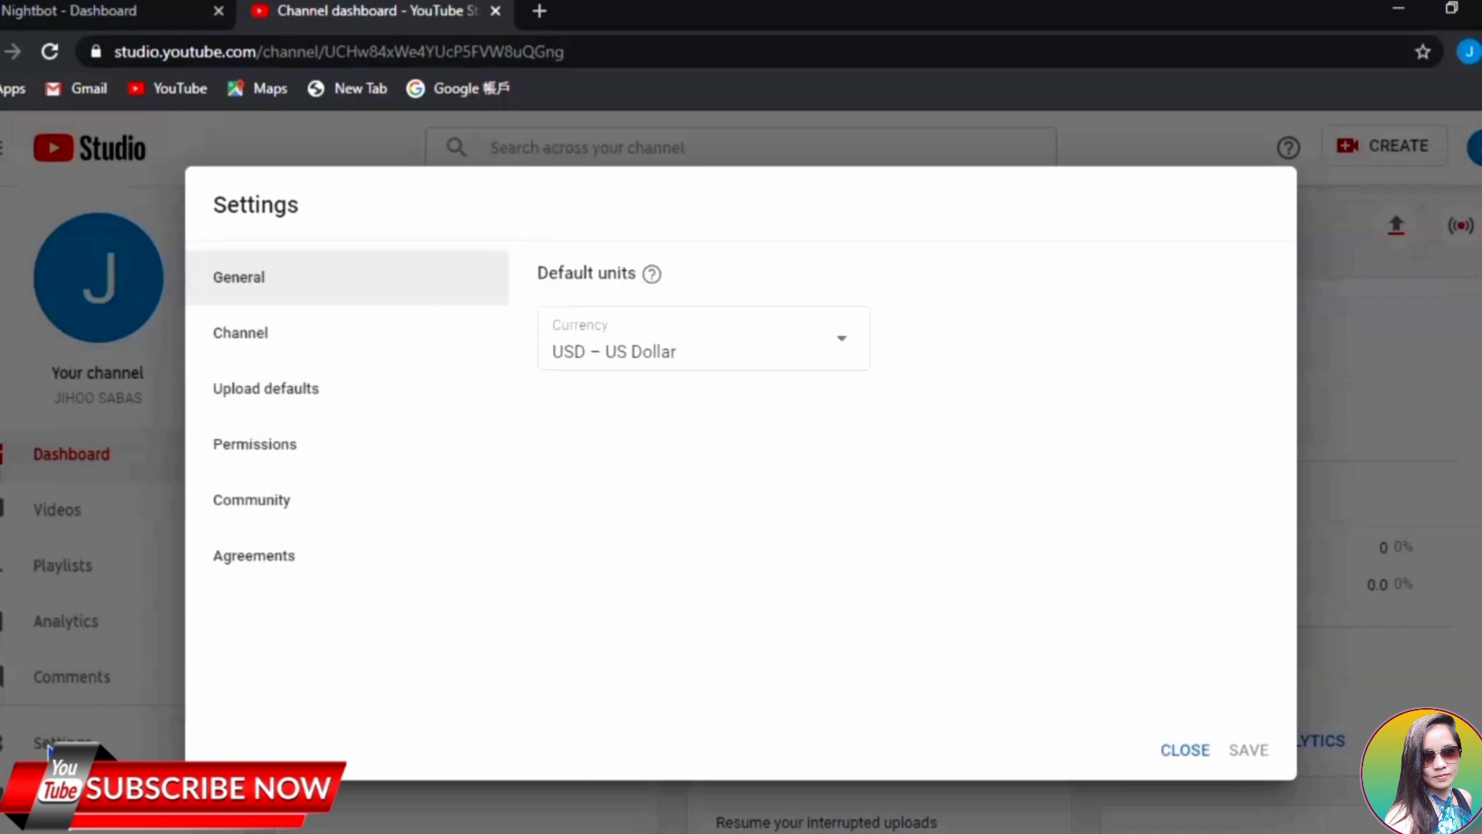
left_click(285, 506)
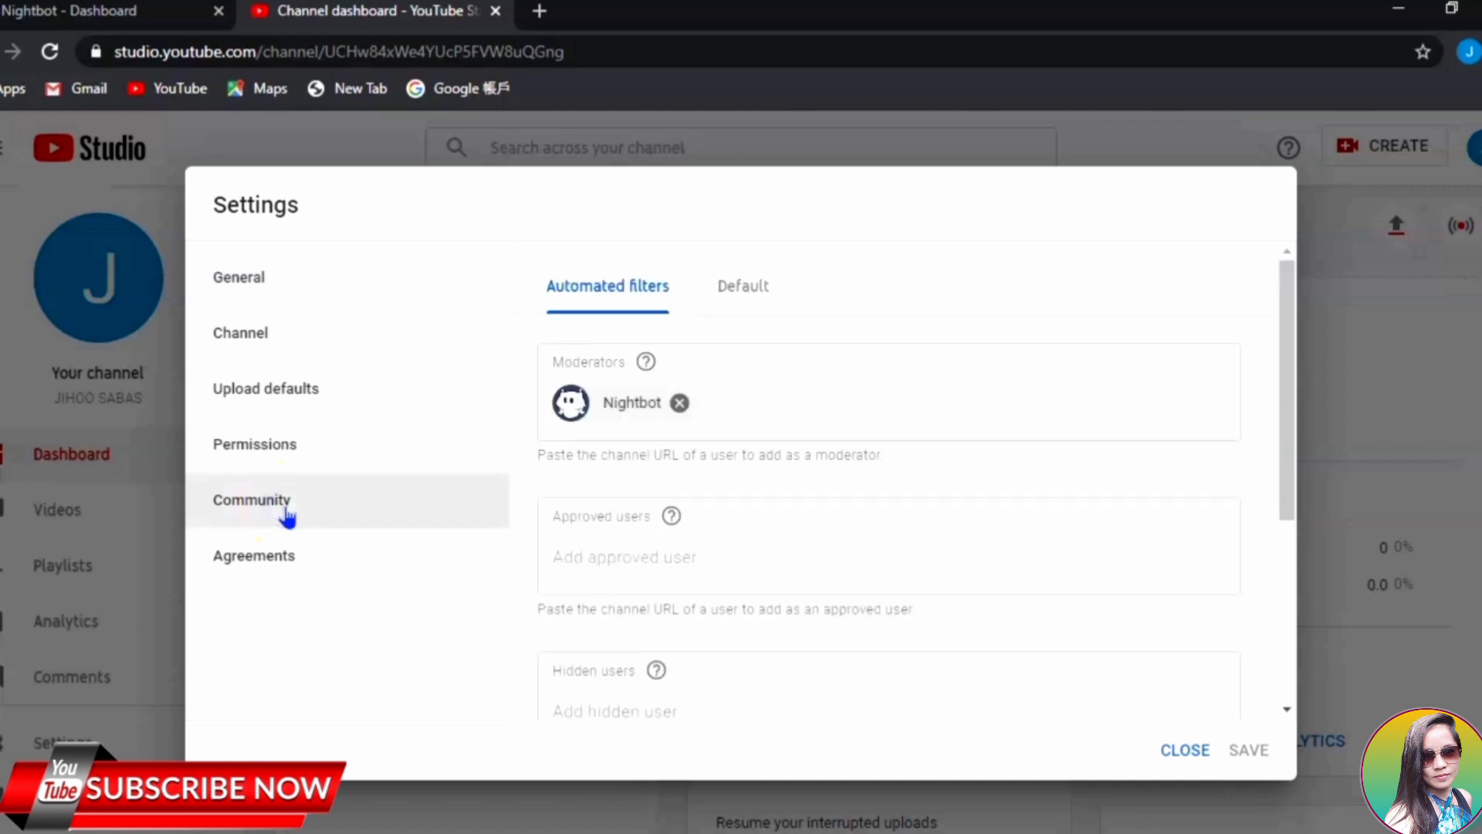
left_click(553, 420)
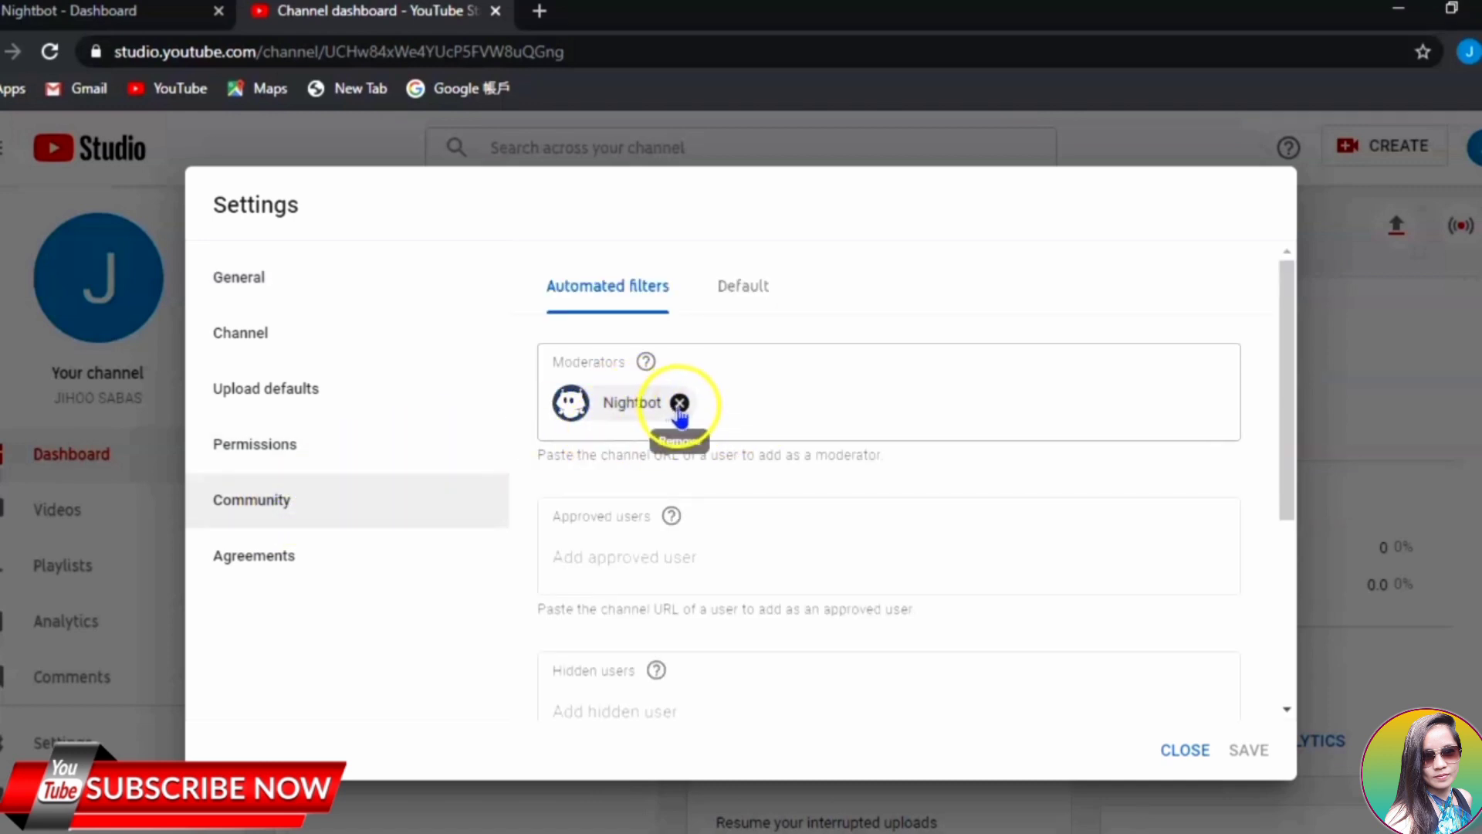
left_click(679, 403)
left_click(687, 399)
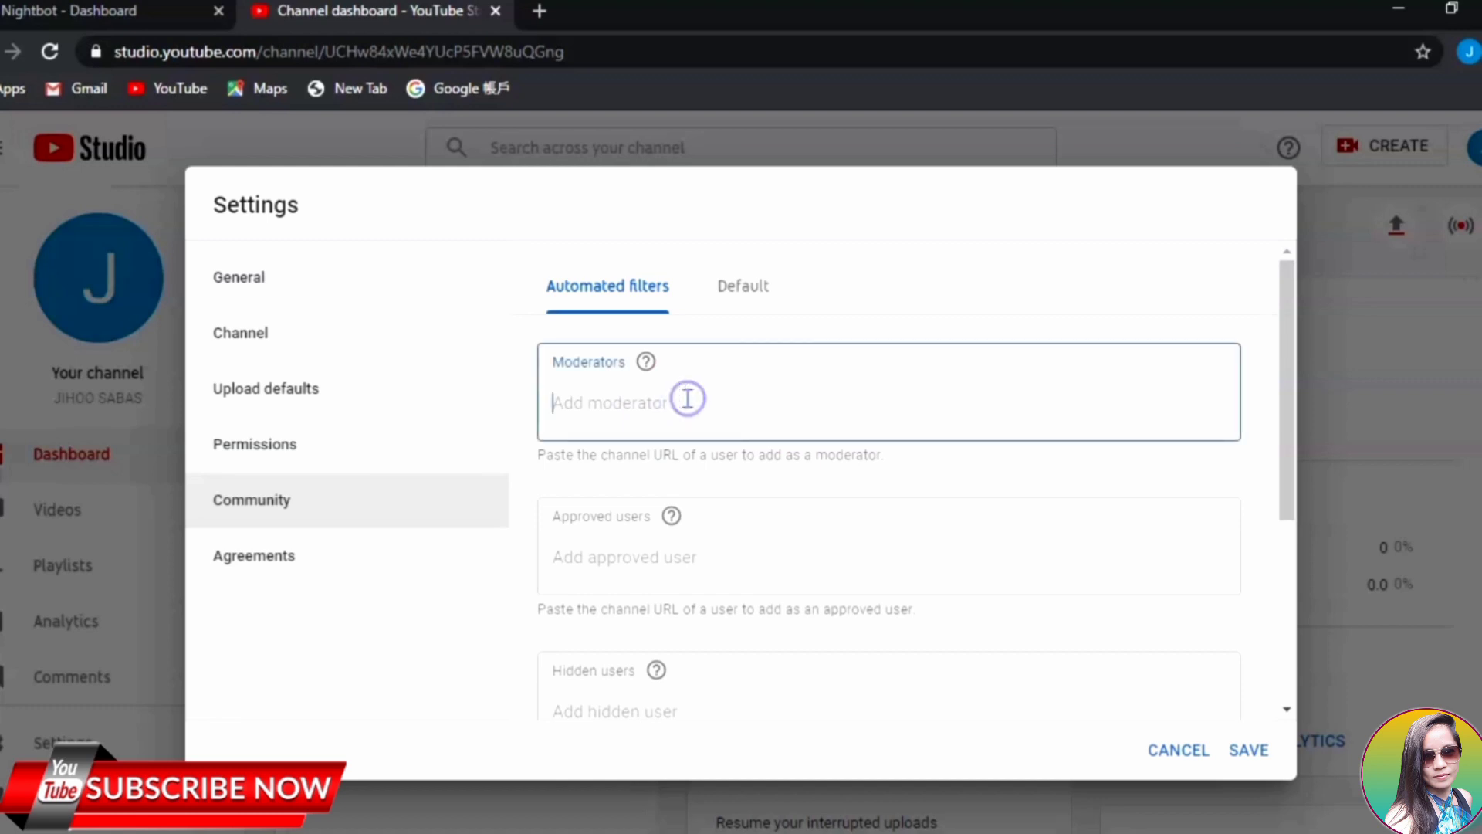
Paste the copied channel URL as a moderator, put "ni" before it, choose the suggested Nightbot user, and close the settings.
left_click(1478, 52)
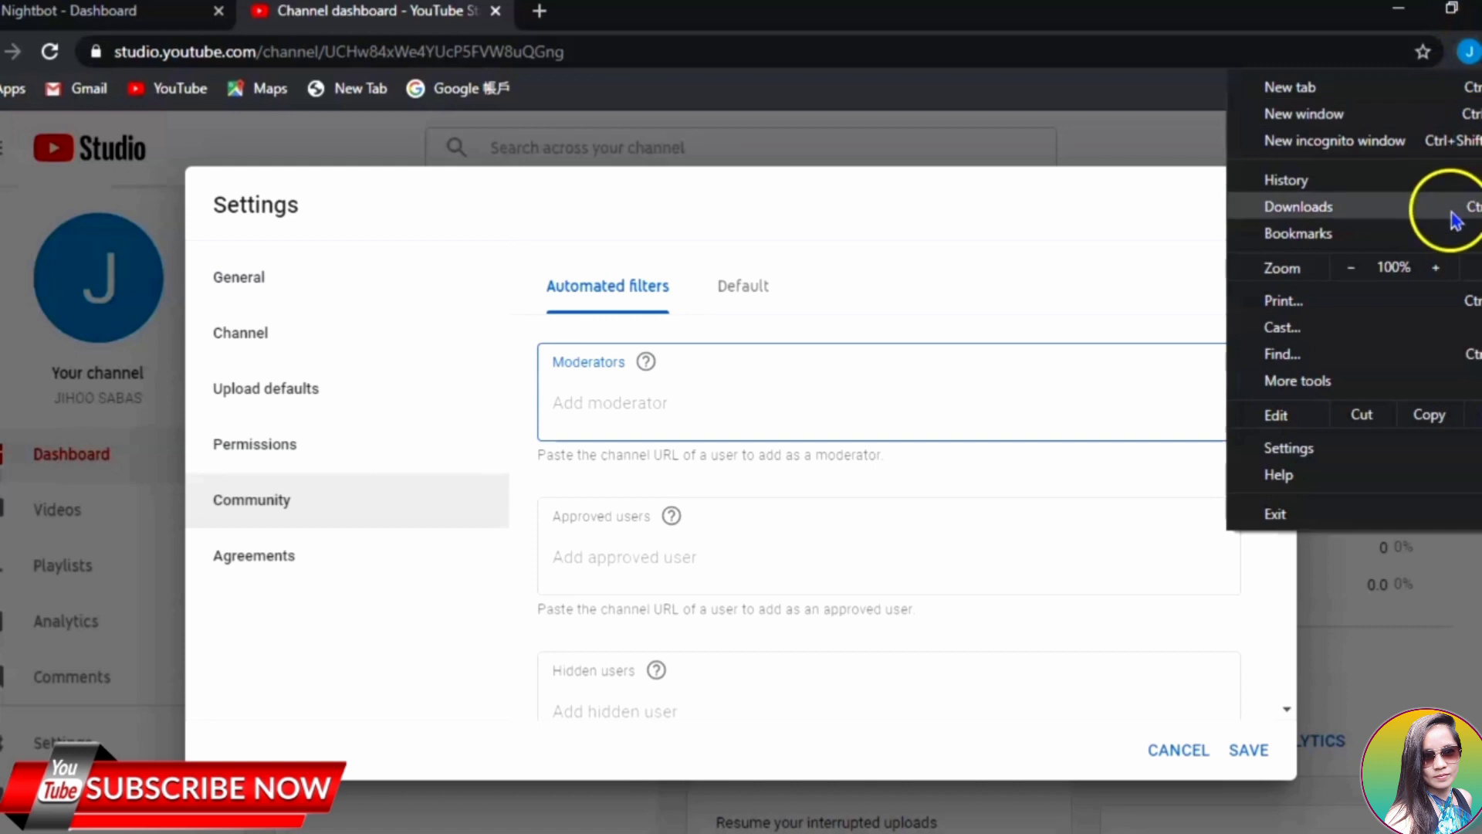
mouse_move(1470, 390)
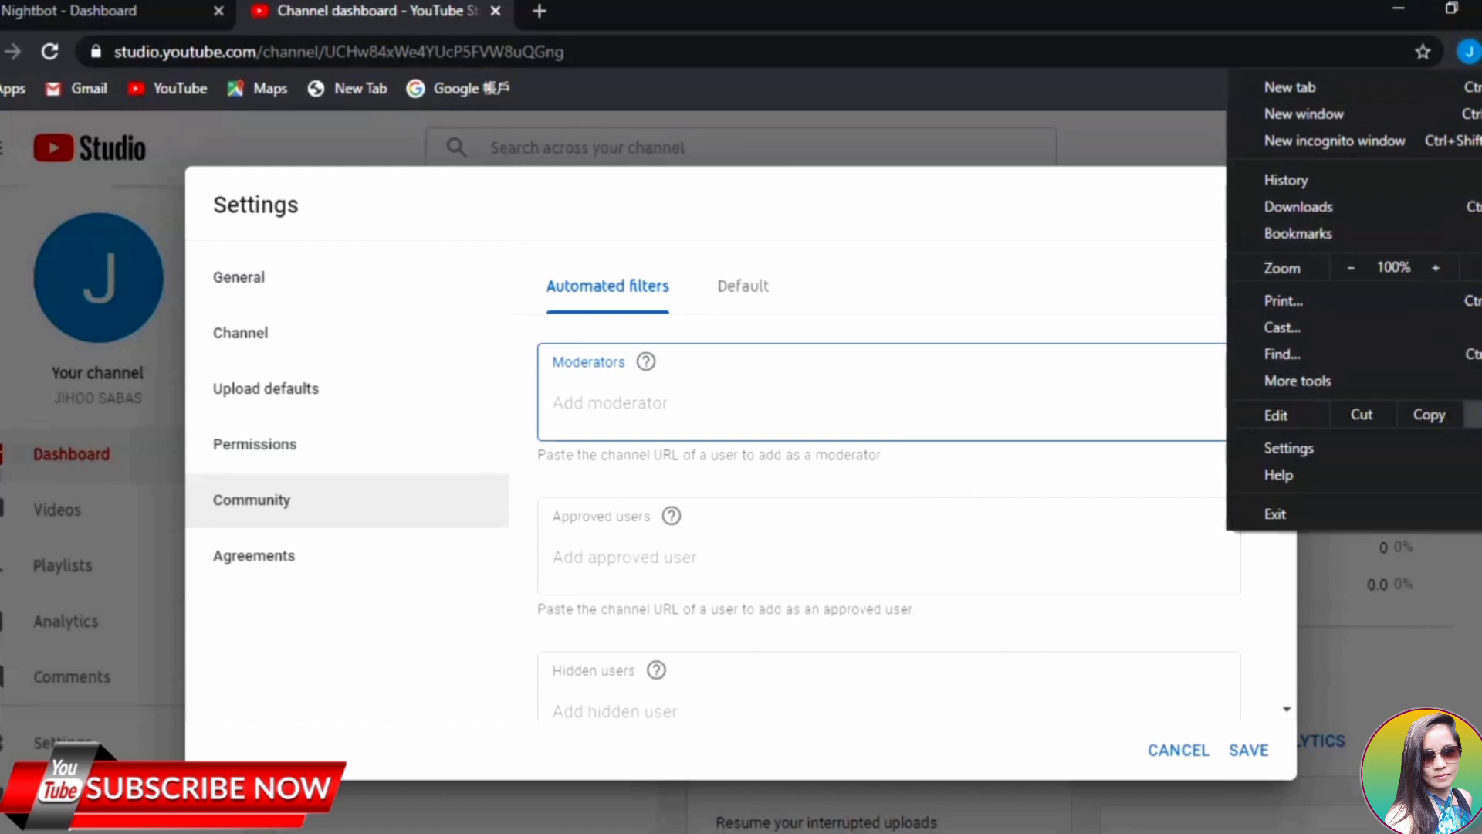
left_click(1474, 415)
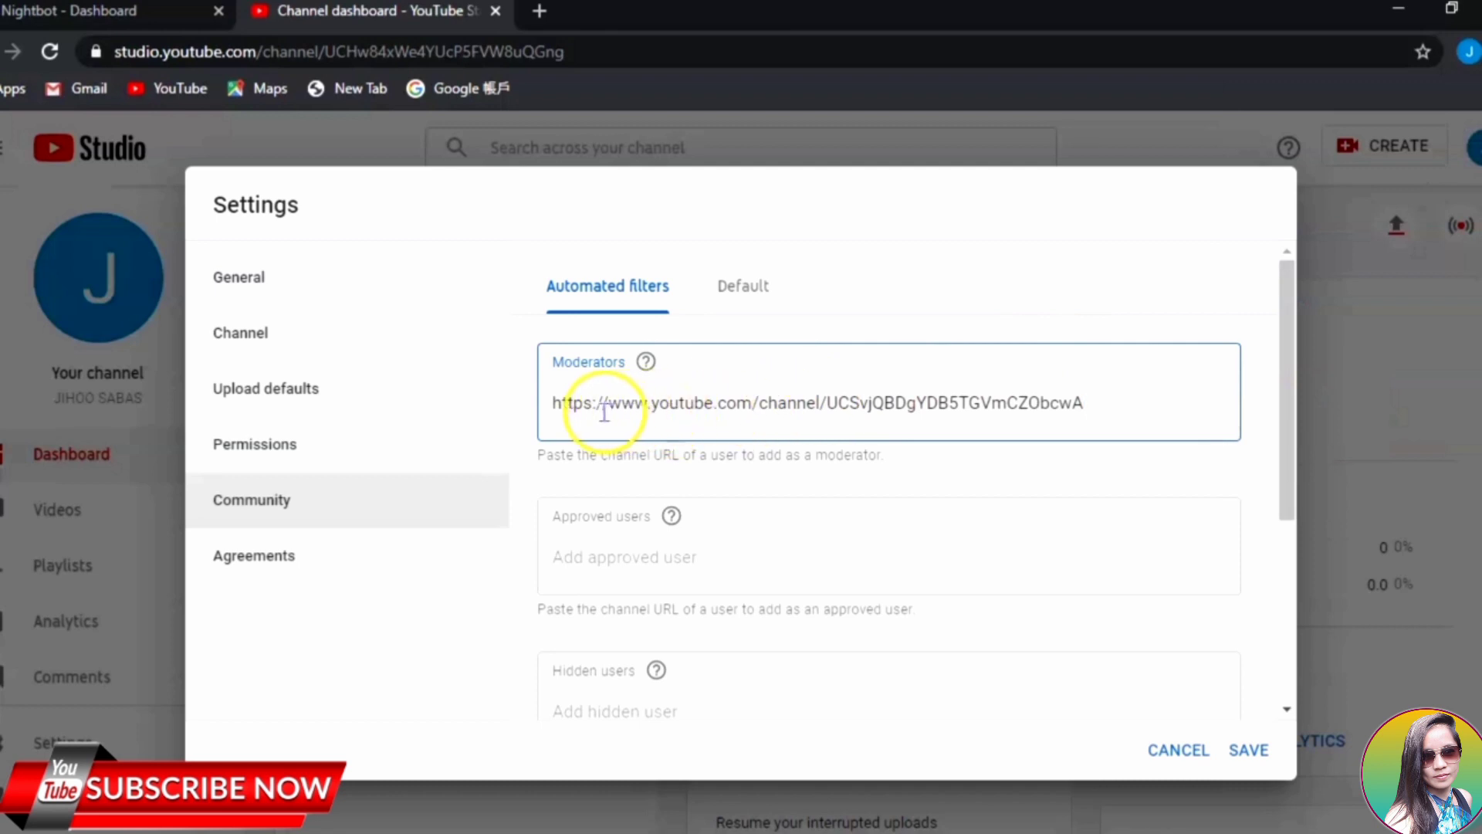
left_click(555, 406)
type("n")
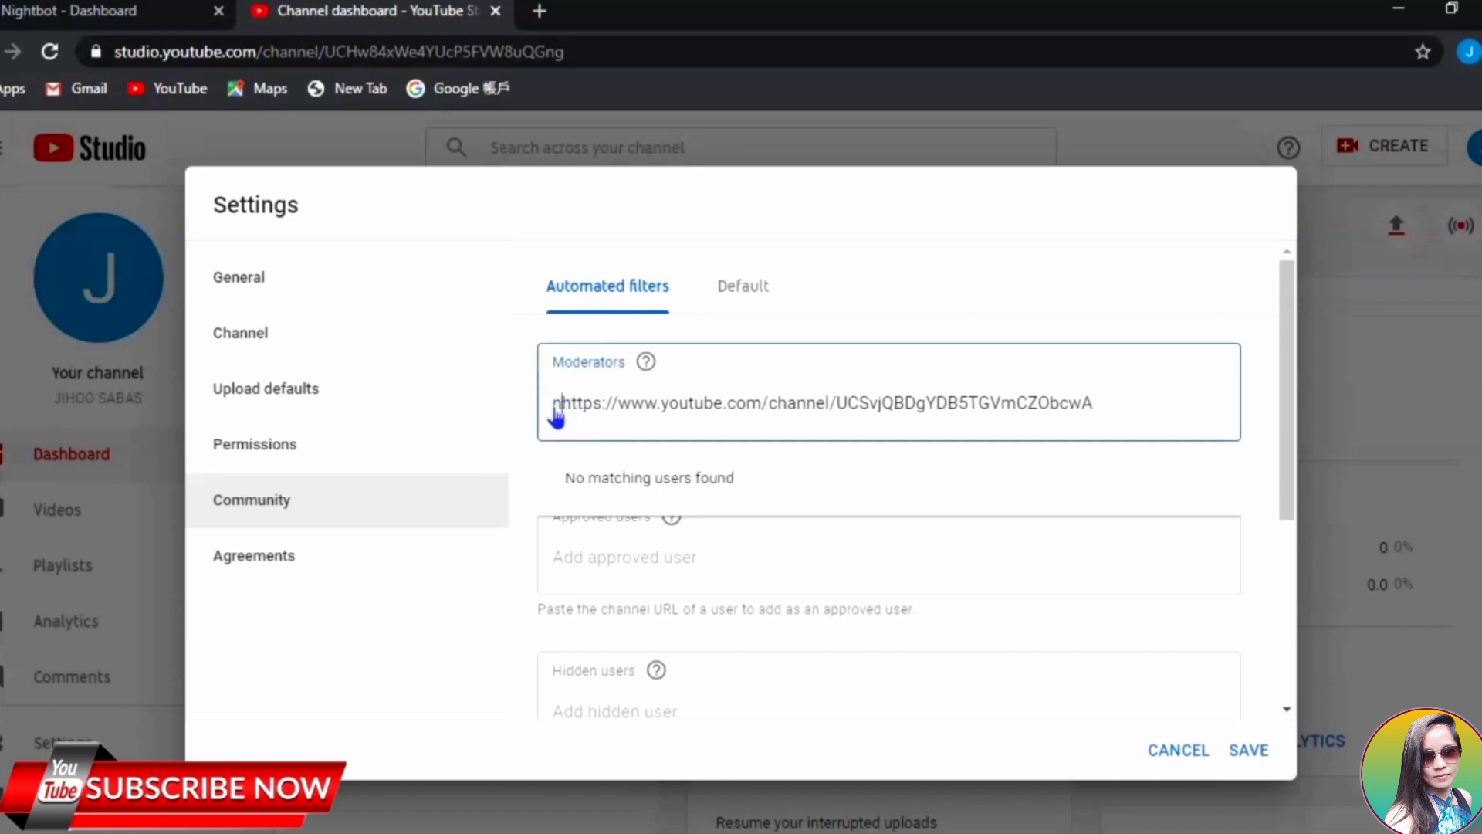
type("i")
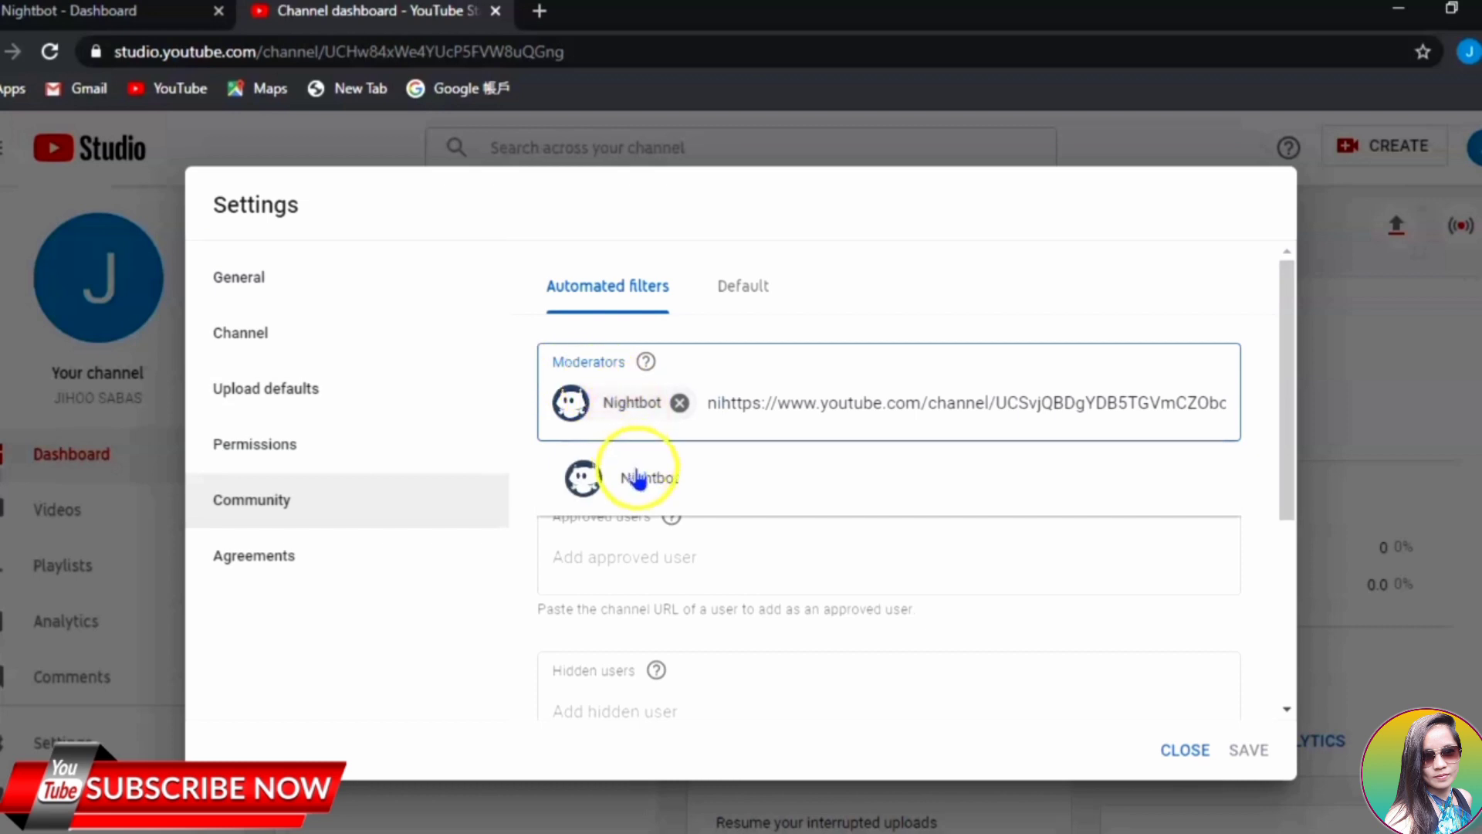
left_click(635, 473)
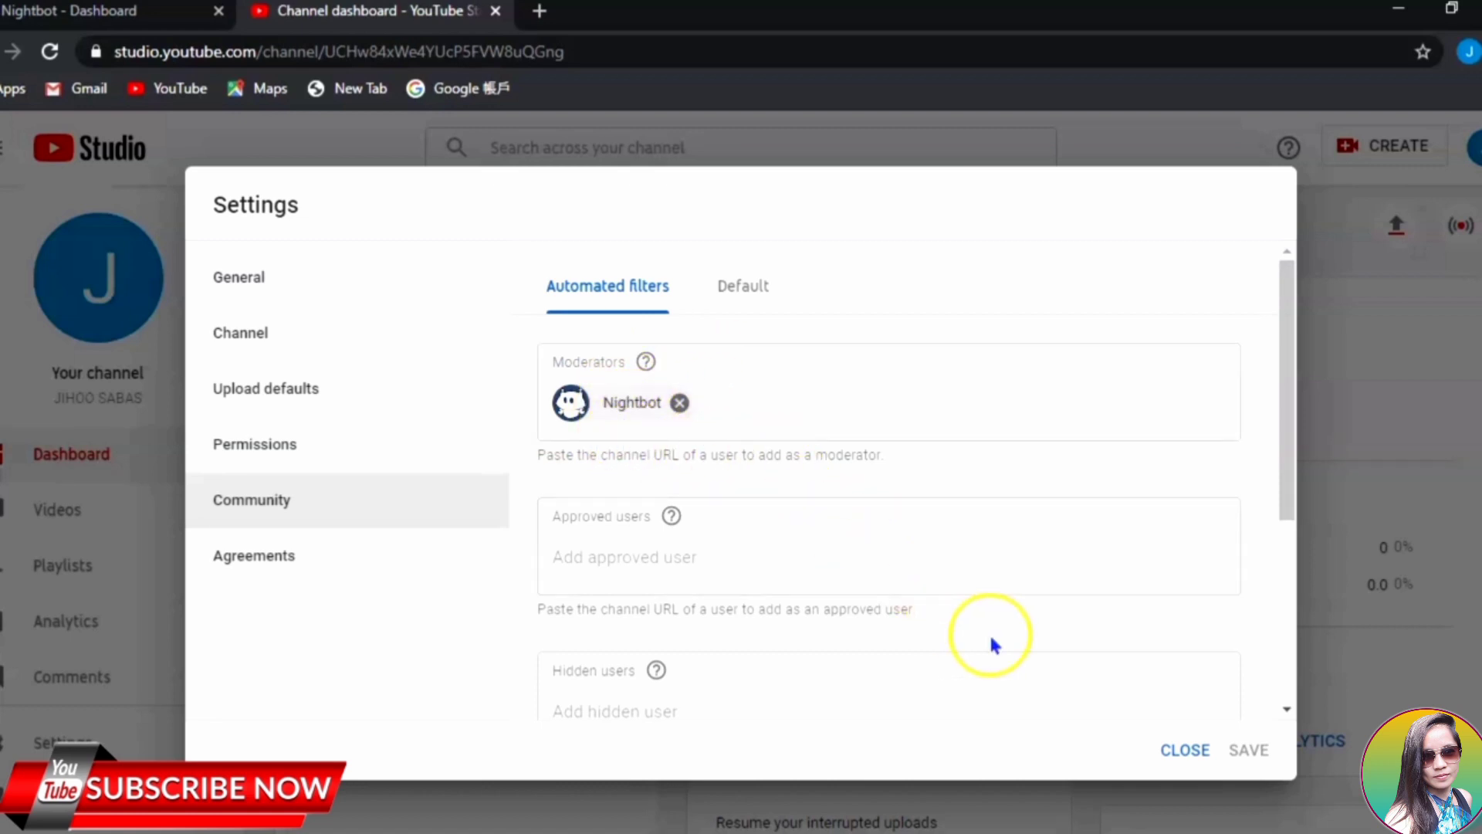
left_click(1179, 753)
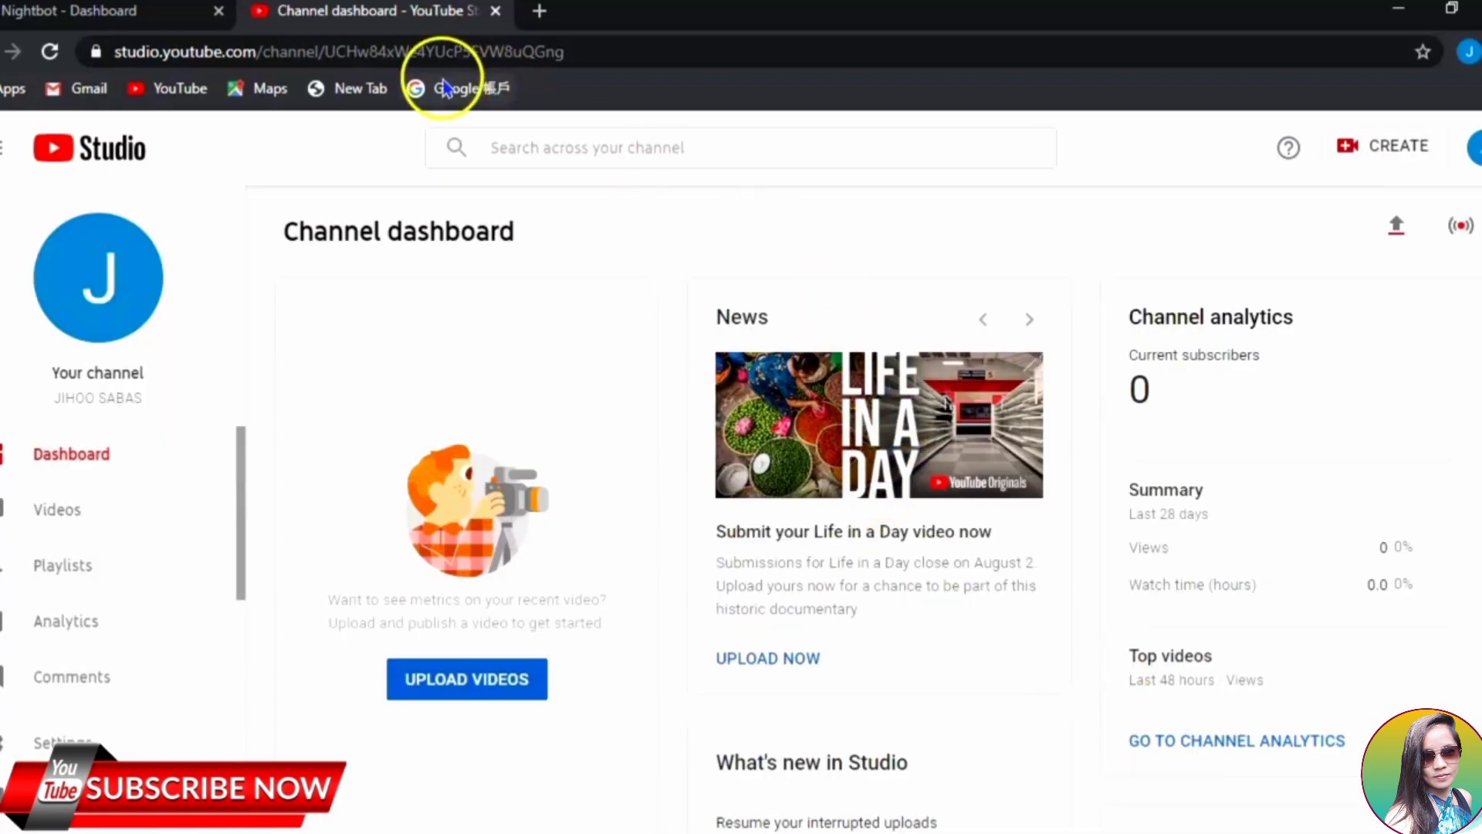
Switch to the Nightbot dashboard and start a new timer named "subscribe".
left_click(167, 17)
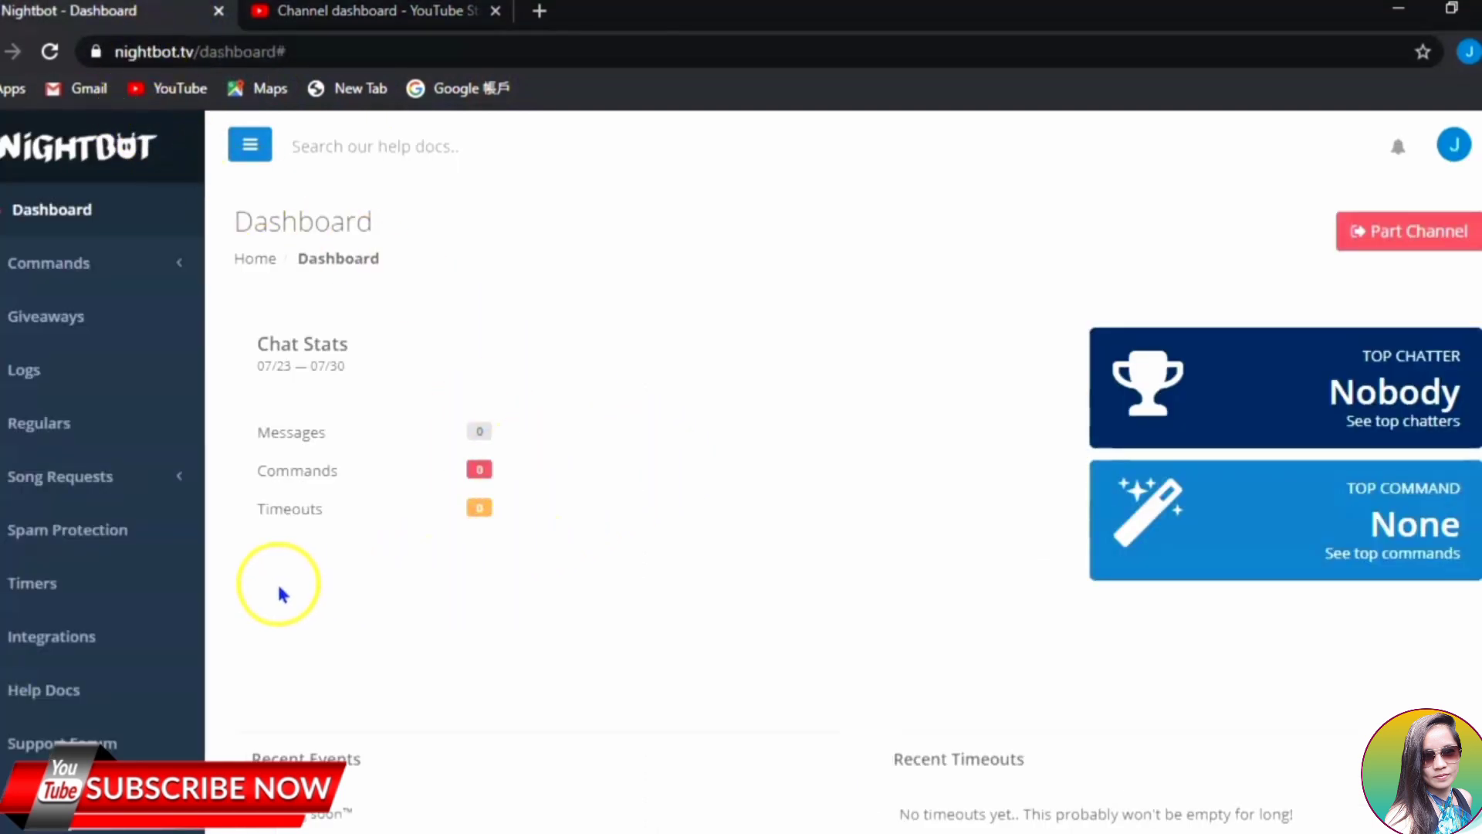
left_click(114, 602)
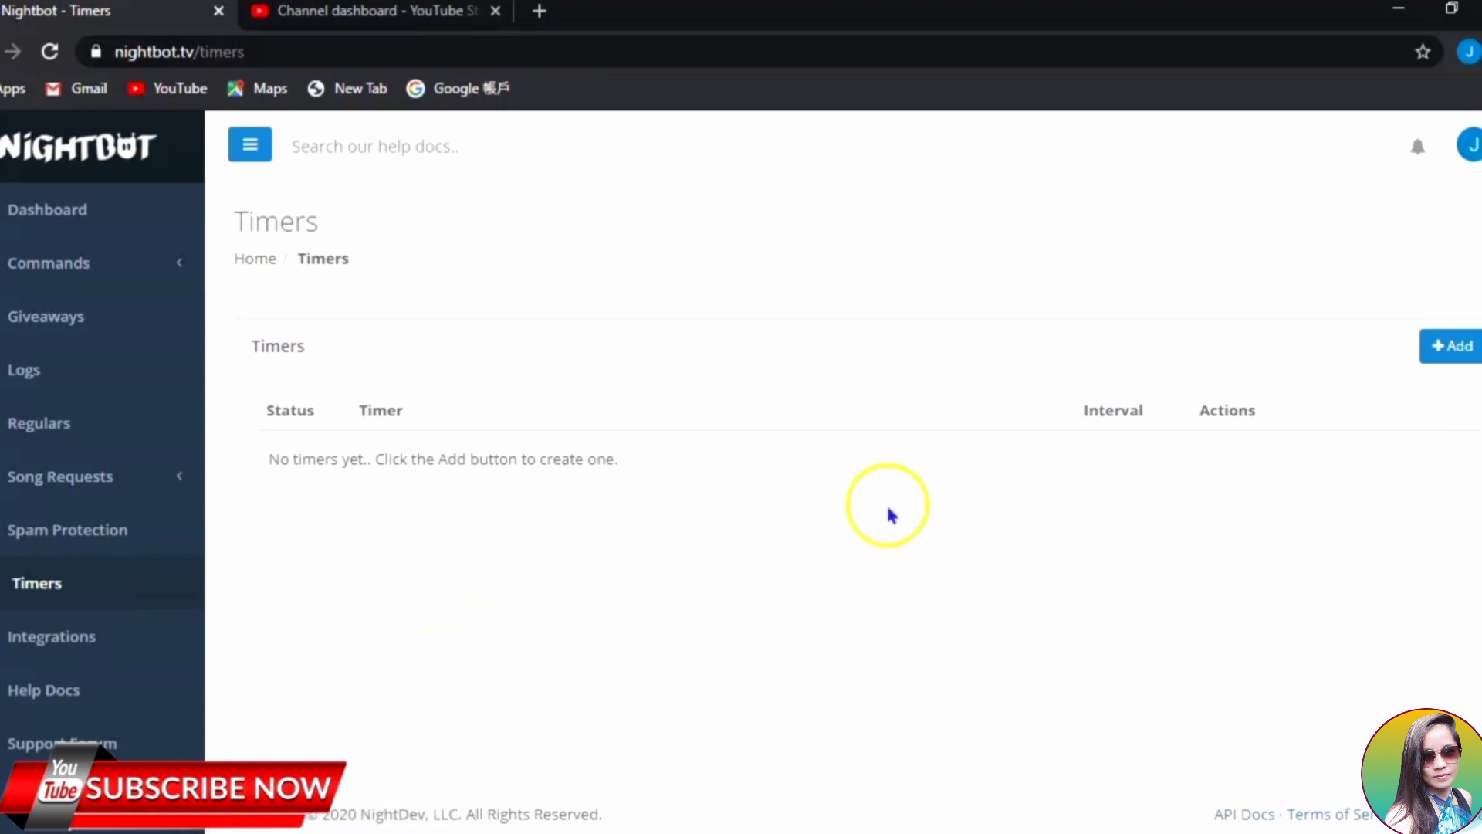
left_click(1439, 351)
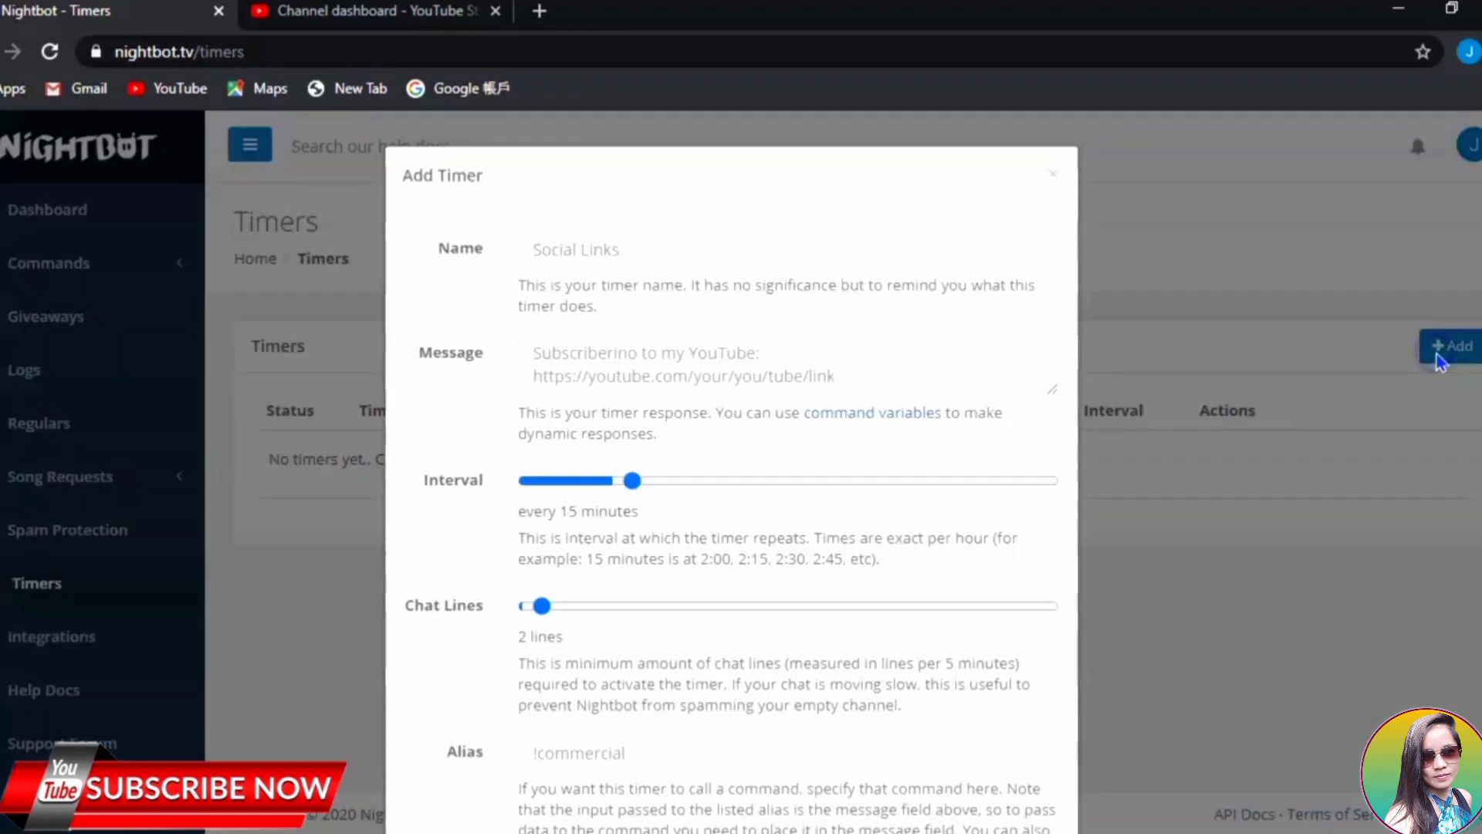
left_click(871, 249)
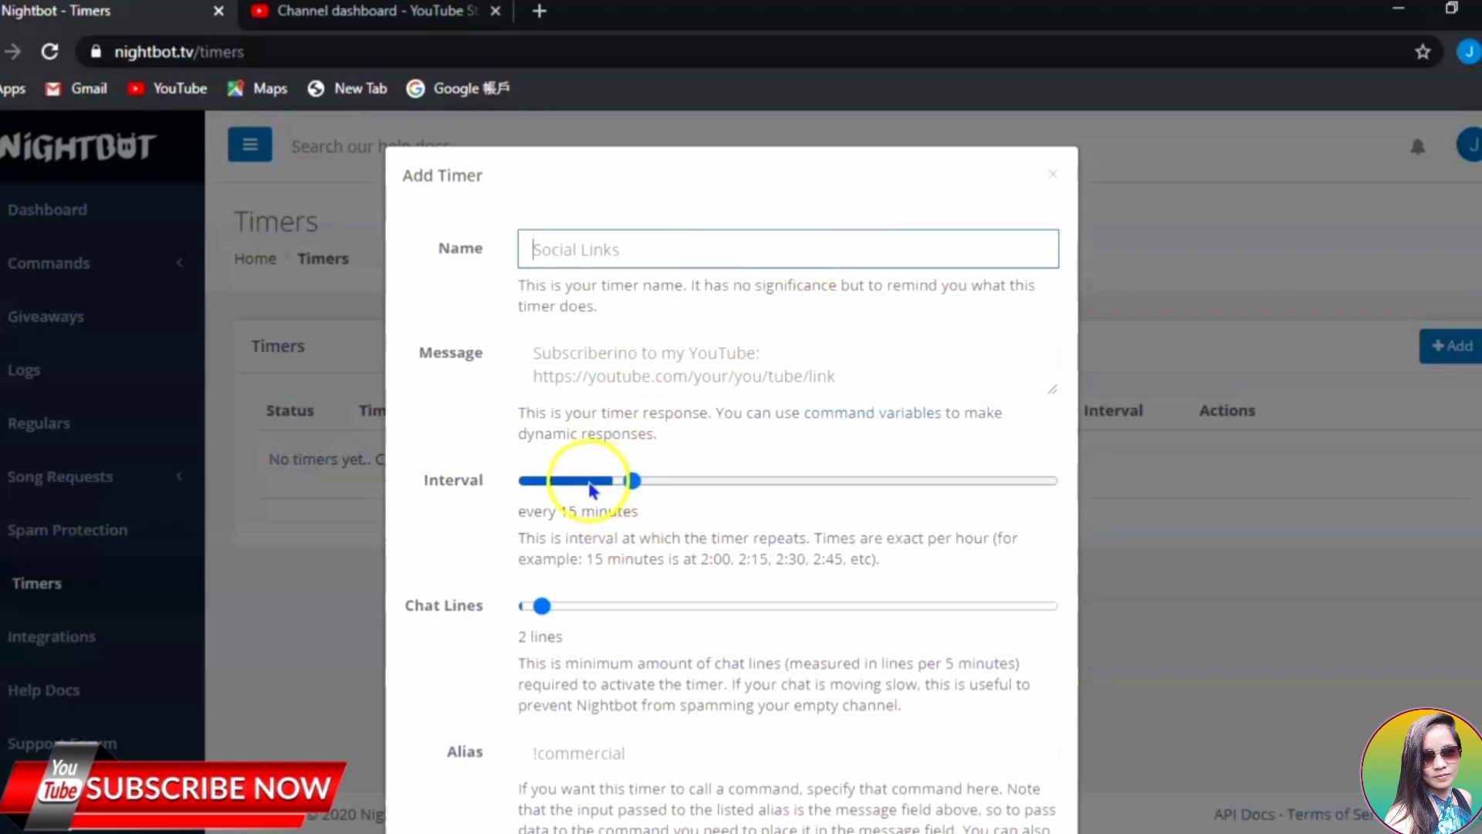
left_click(686, 251)
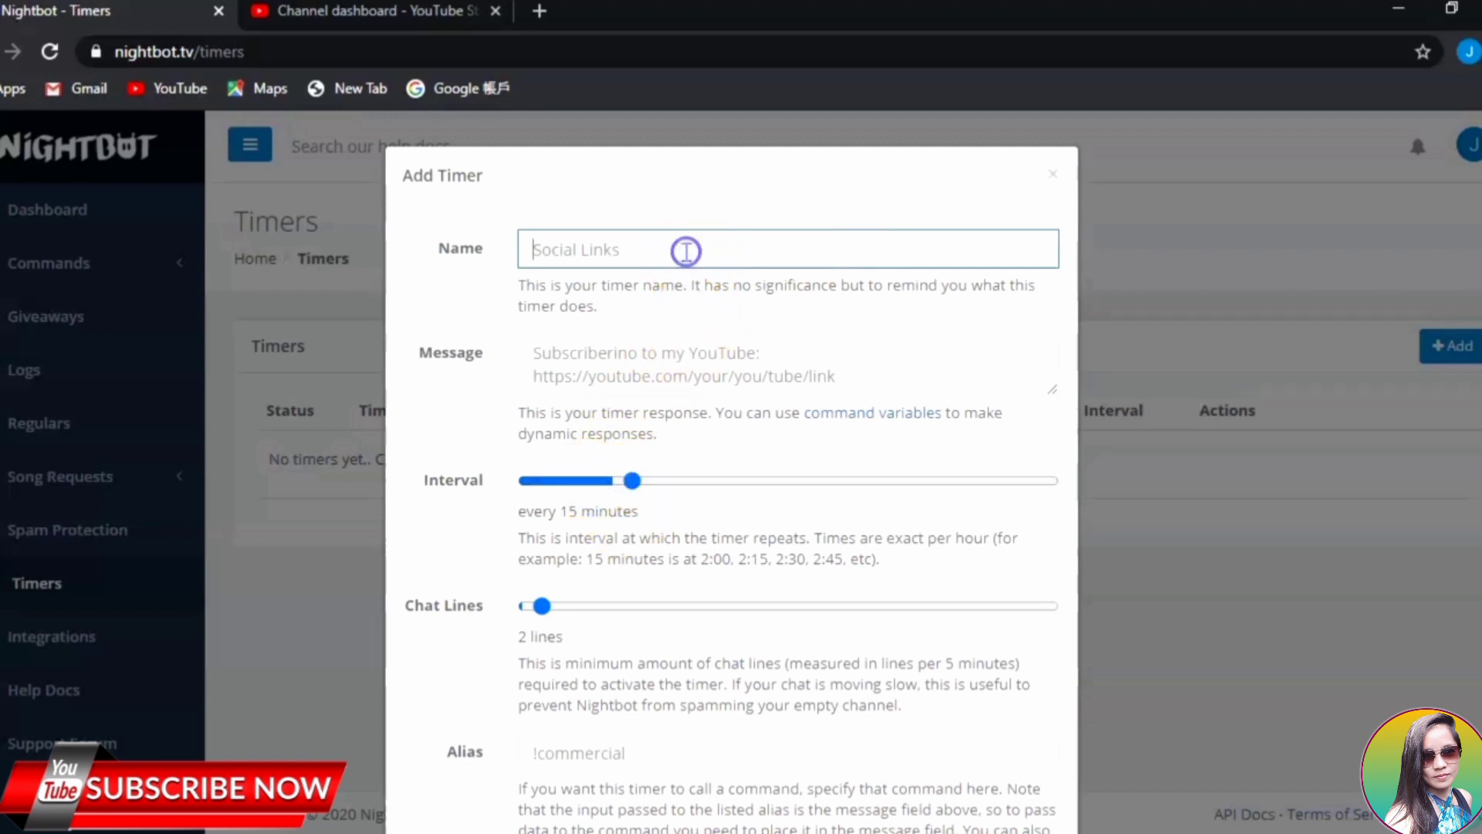
type("subscribe")
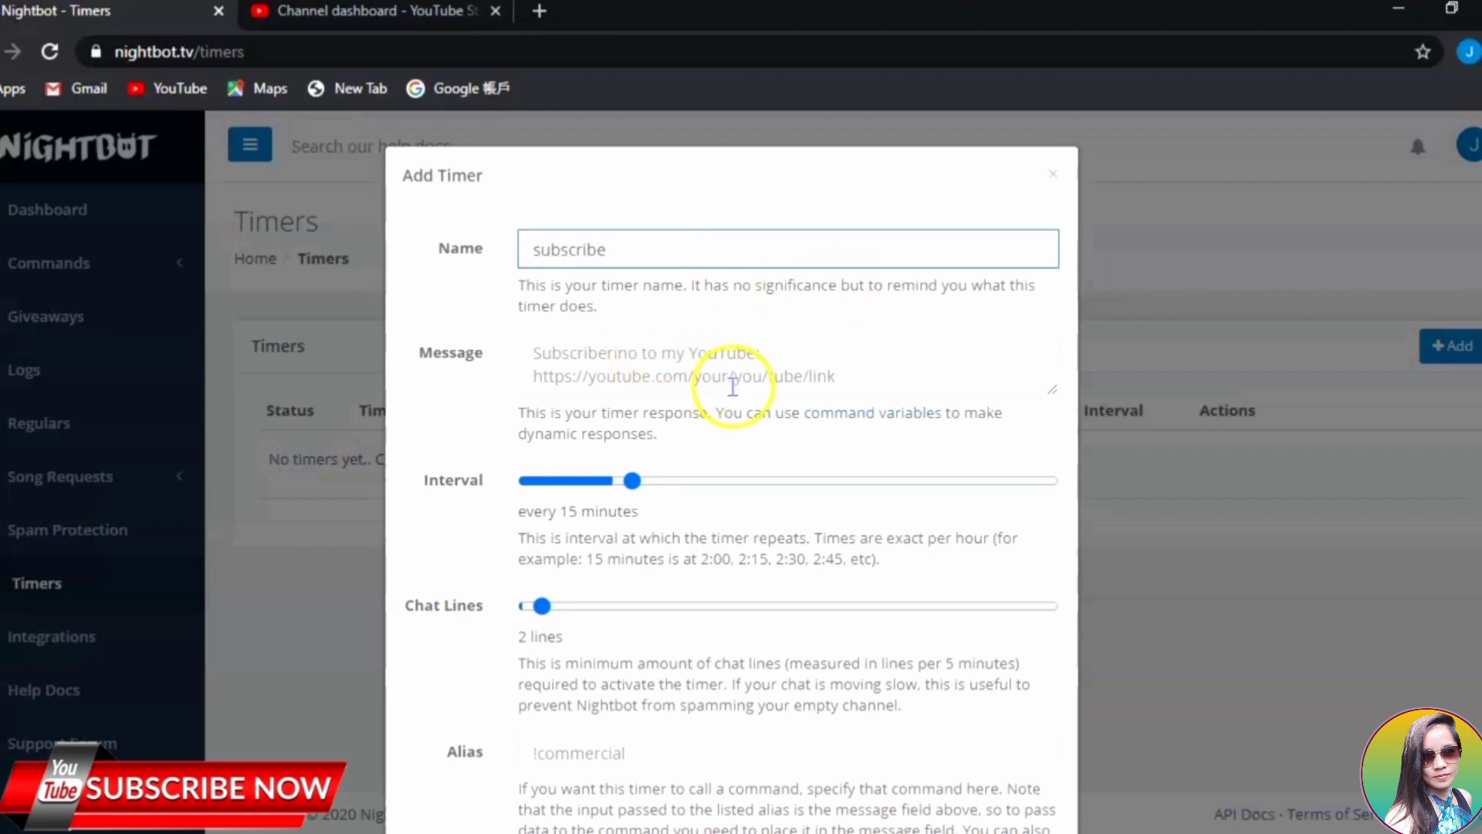
Enter "subcribe to my youtube channel" as the timer's message and submit the timer.
left_click(622, 361)
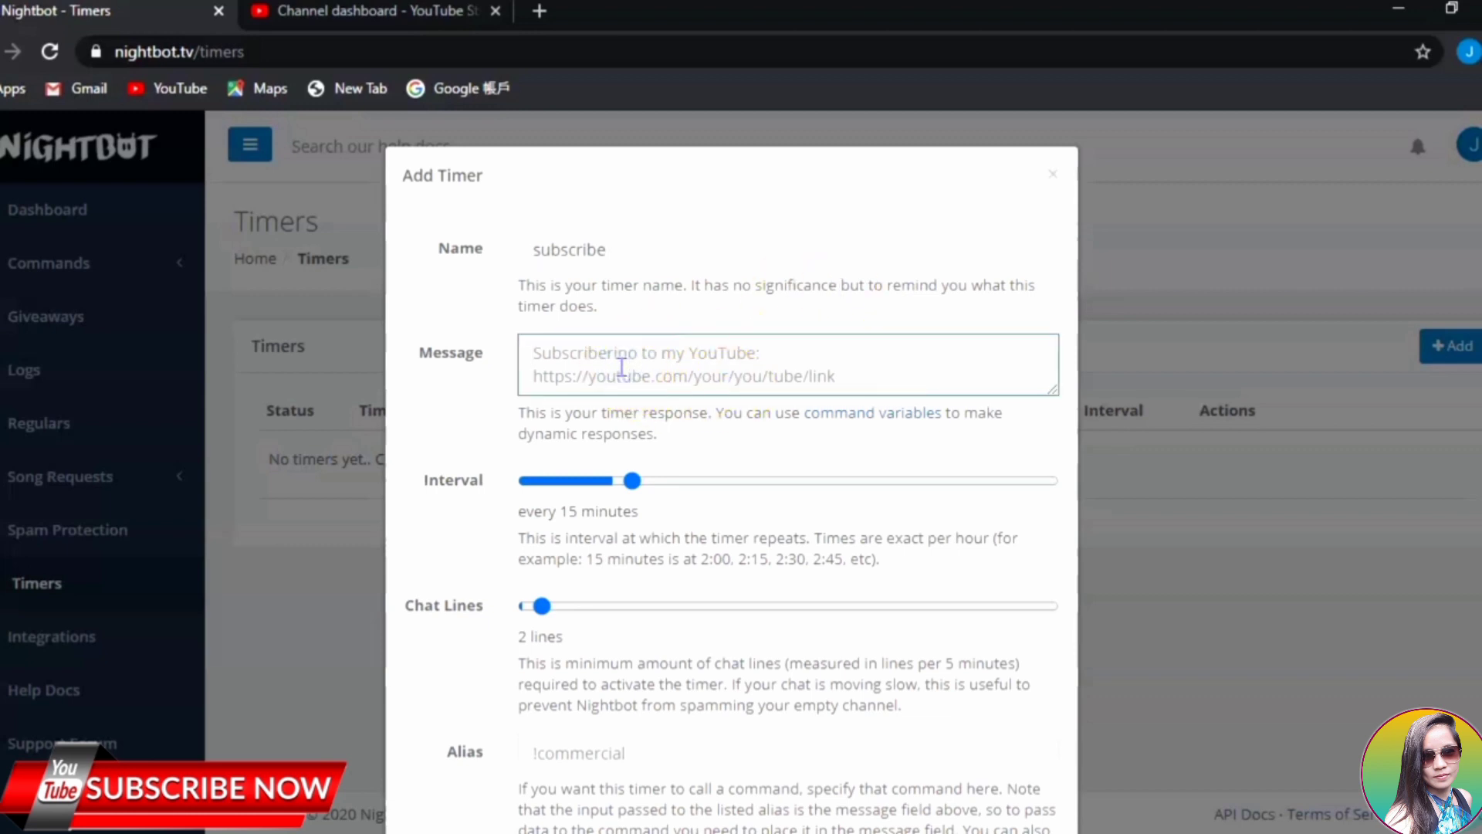
type("subcribe to my")
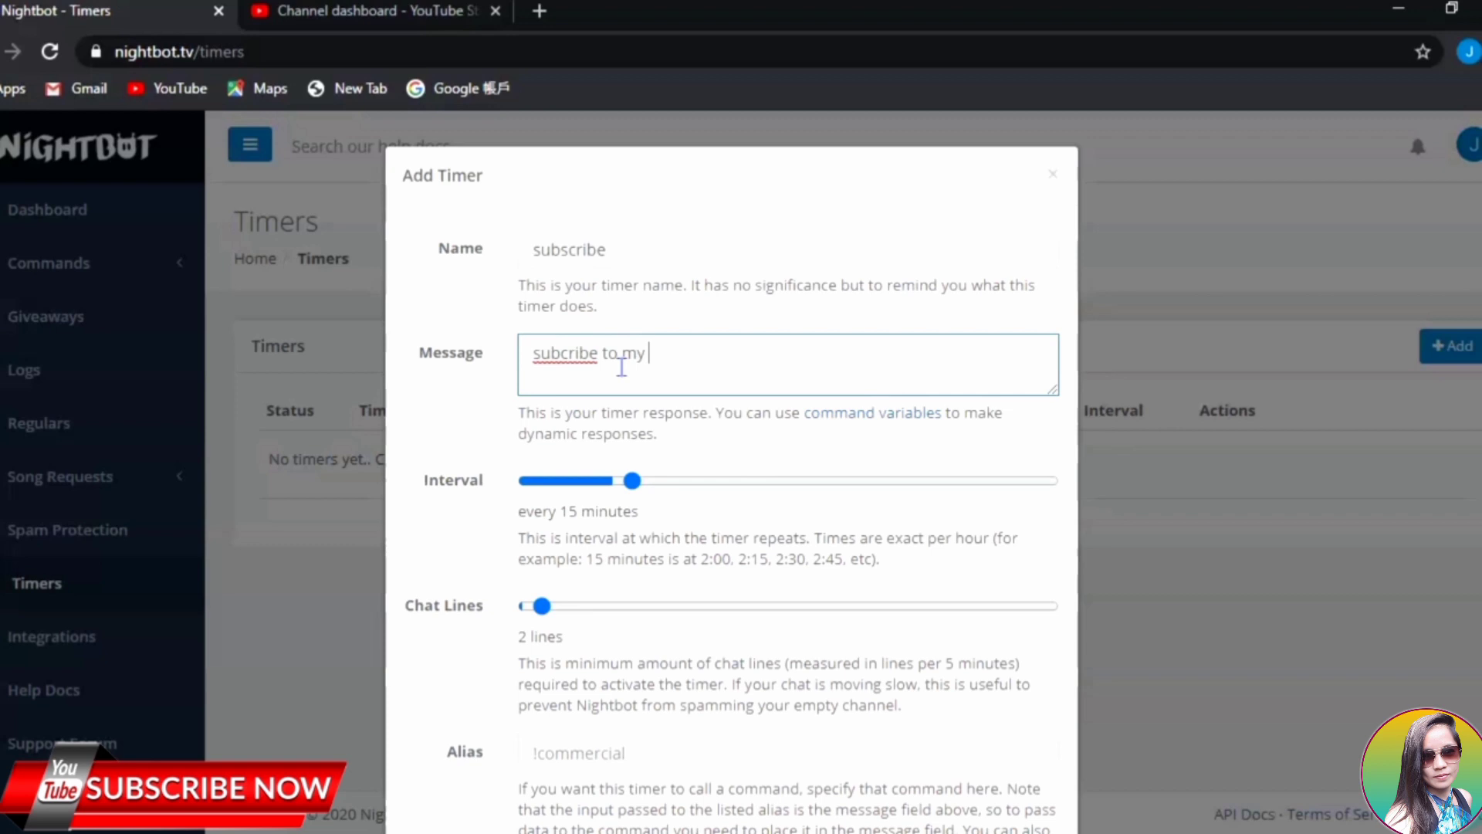
type(" youtube channel")
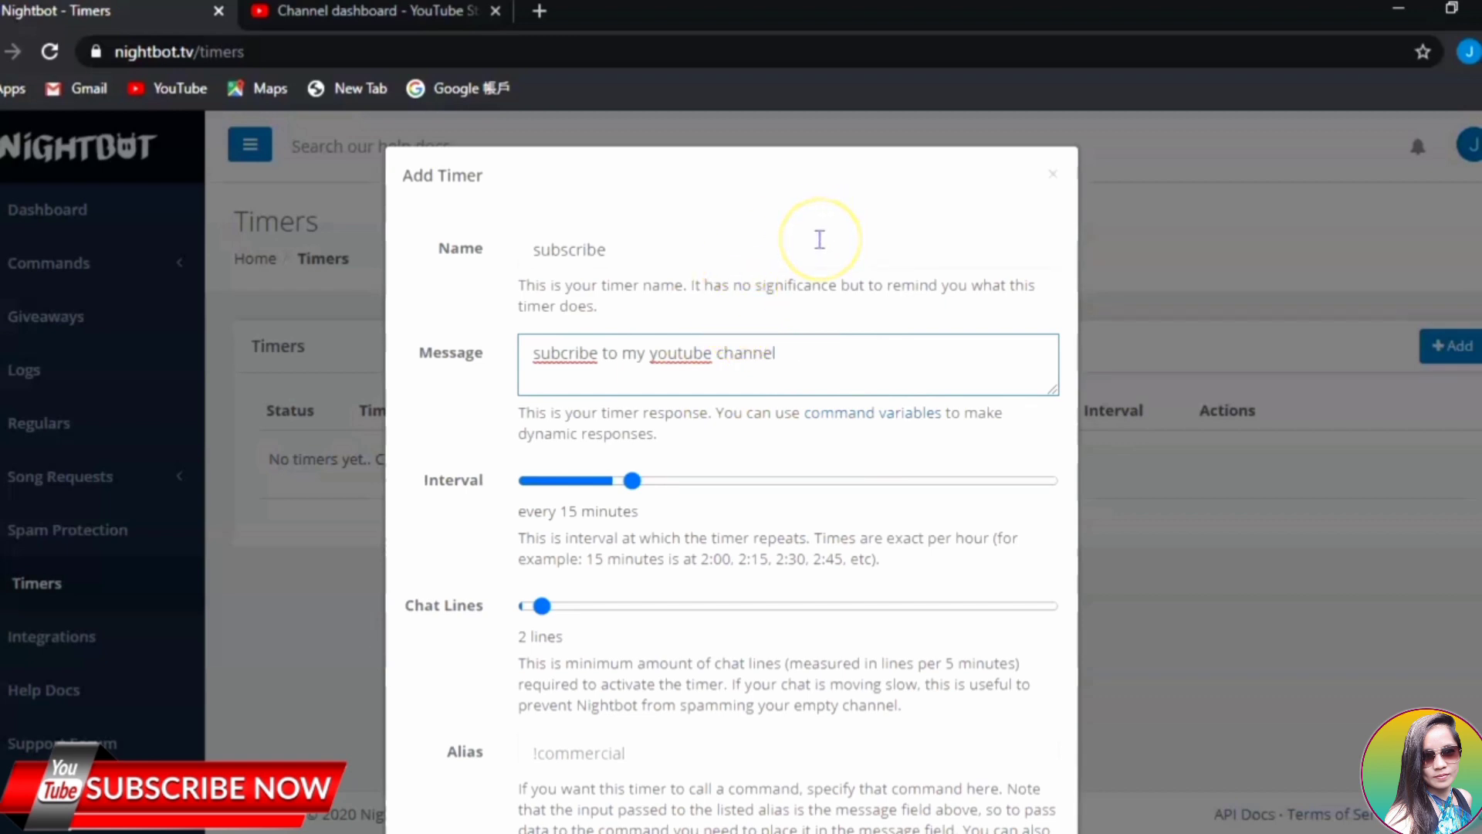
left_click(764, 255)
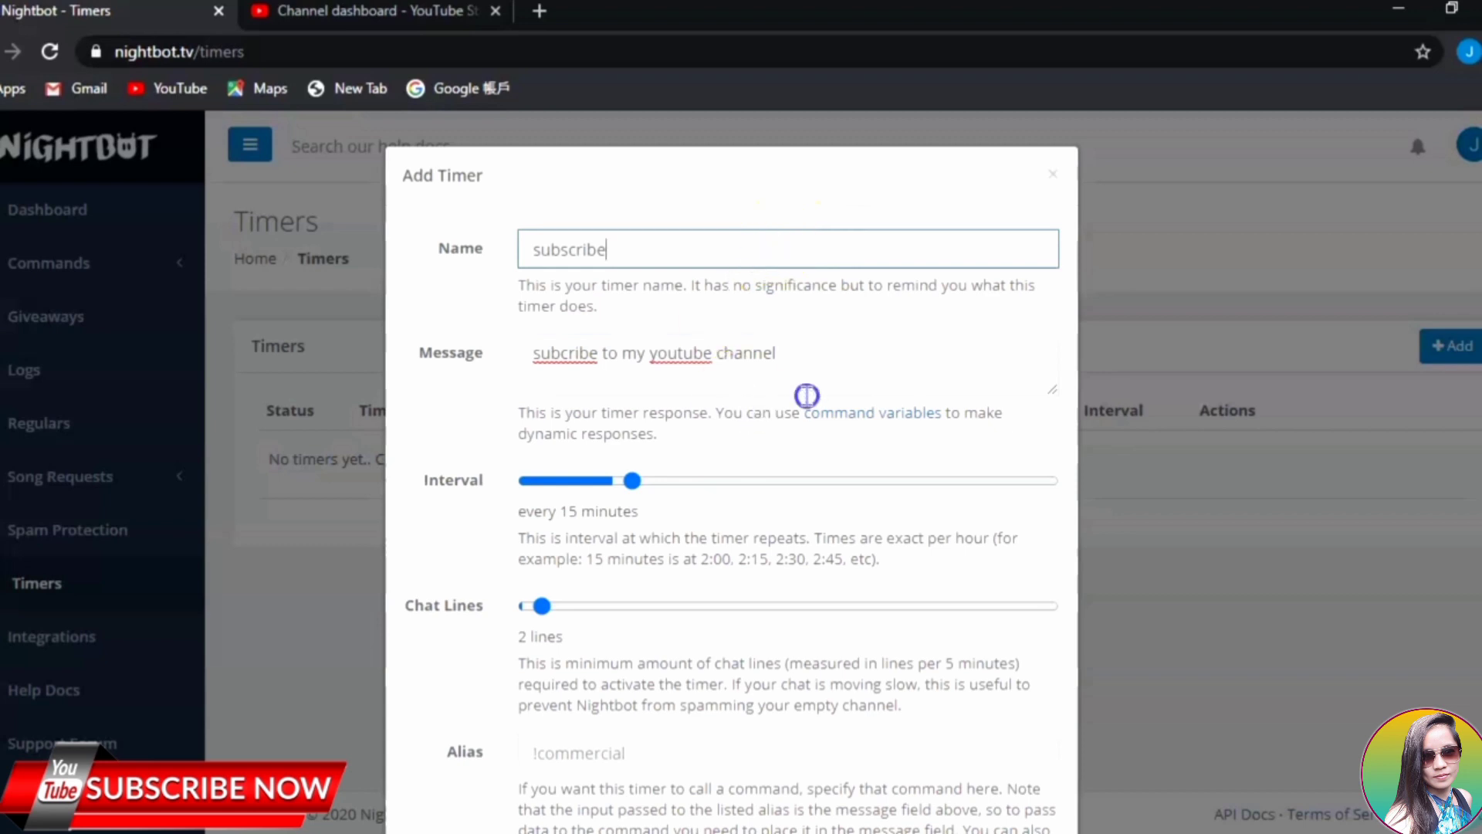
left_click(832, 375)
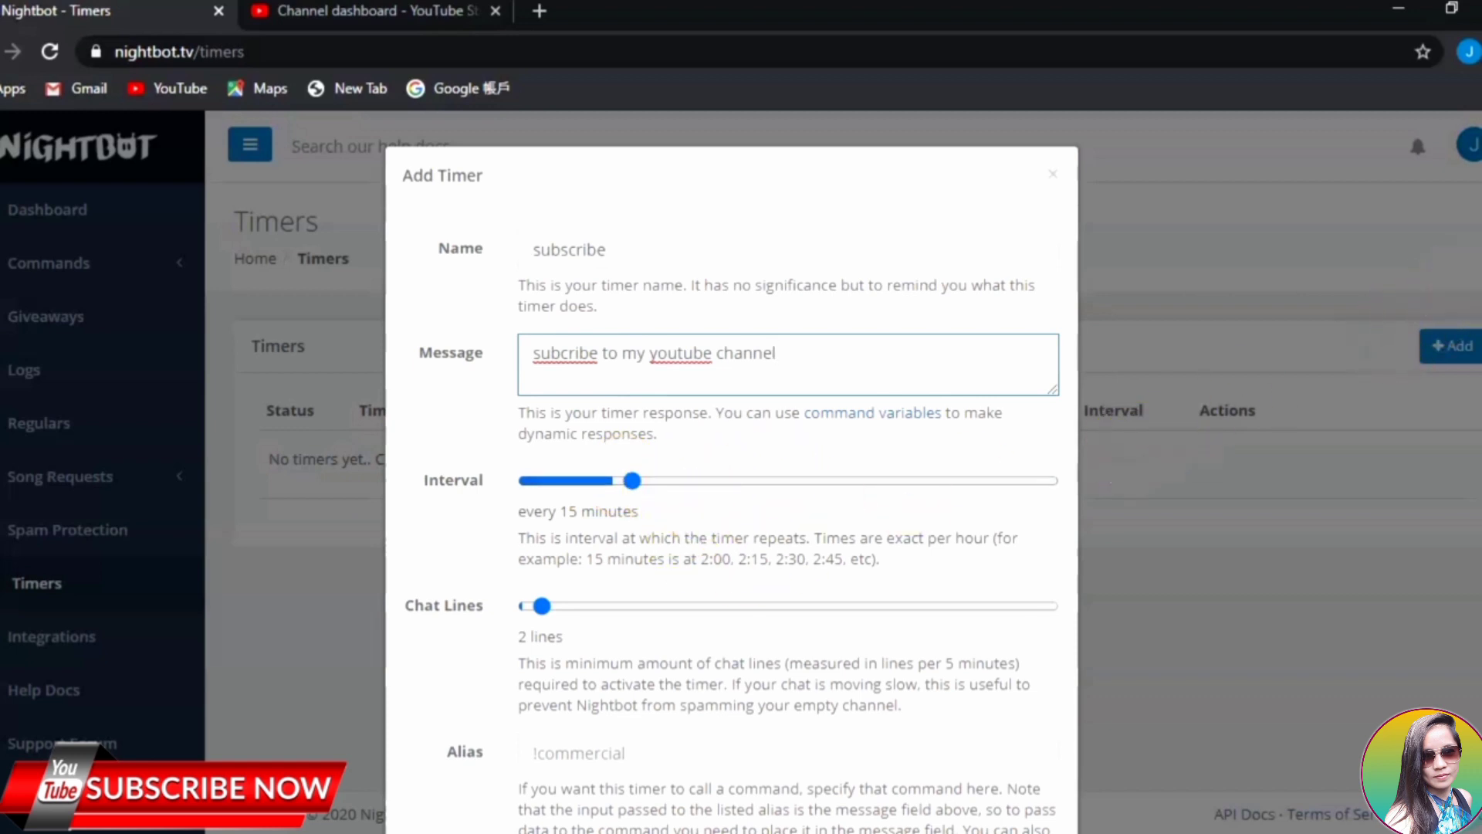
scroll(1156, 818, "down", 3)
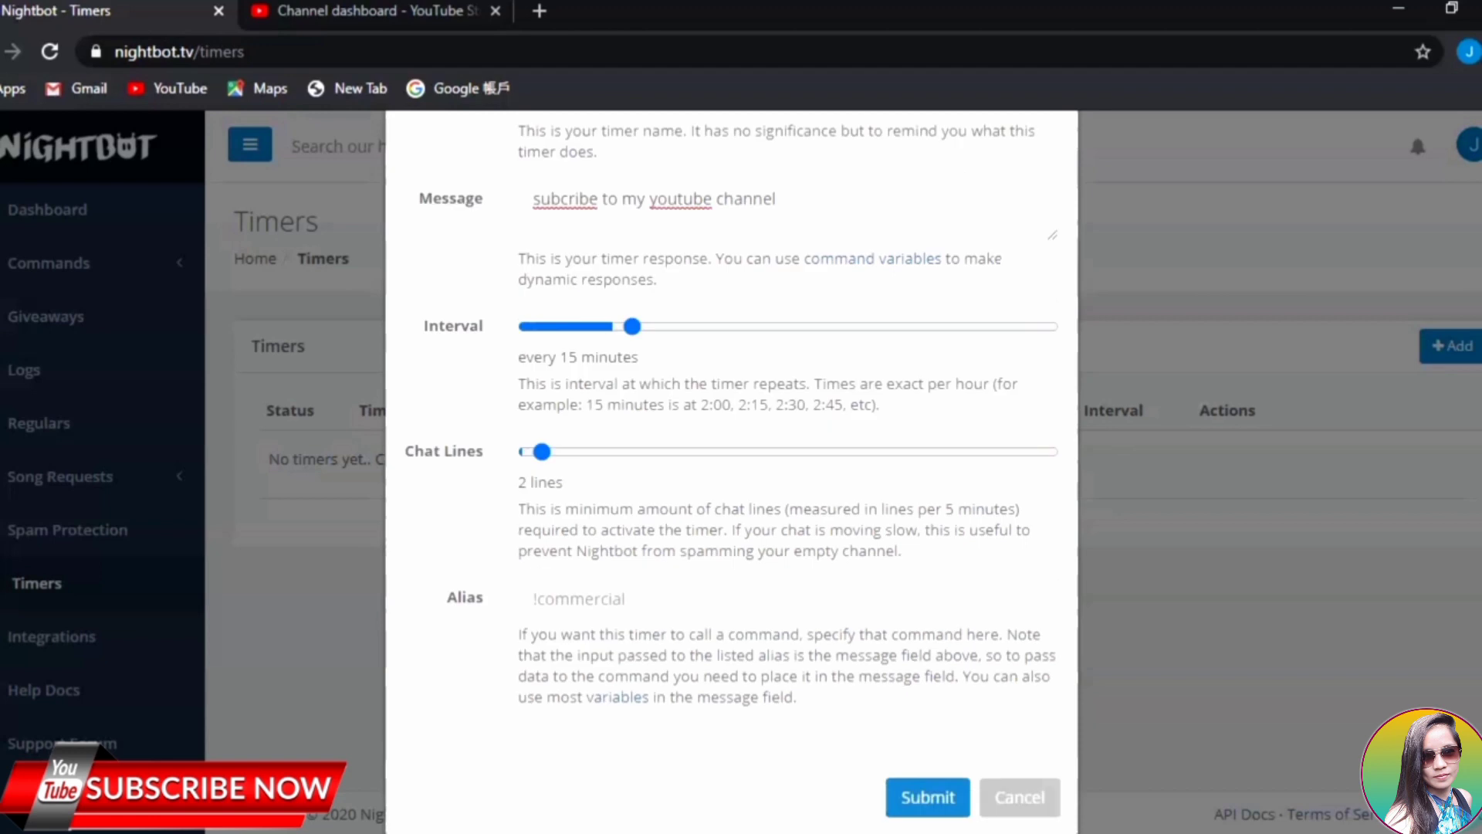
left_click(942, 774)
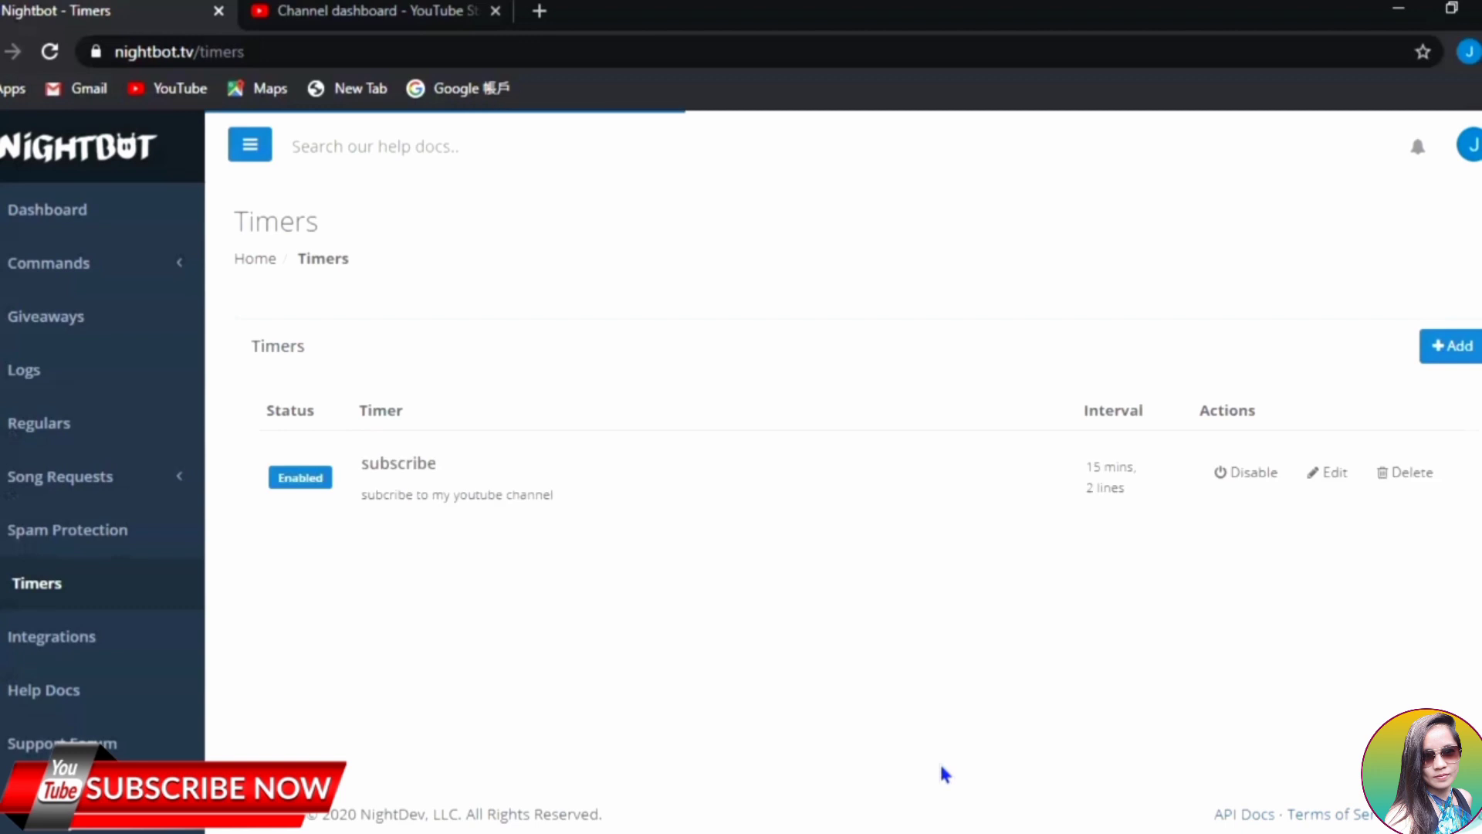
left_click(1213, 443)
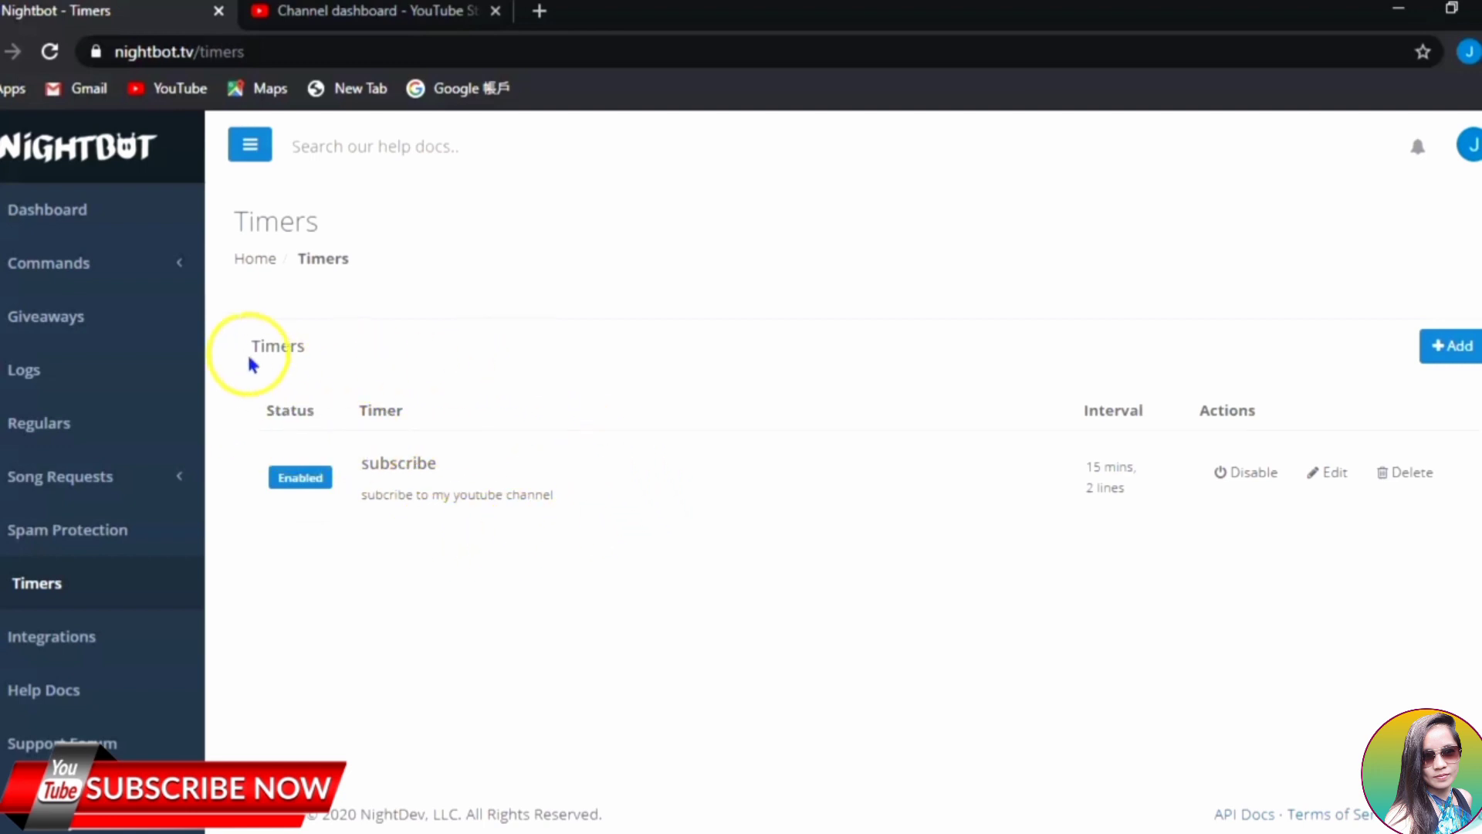
Start a new custom command named "hi" with the message "hi welcome to our livestream".
left_click(169, 265)
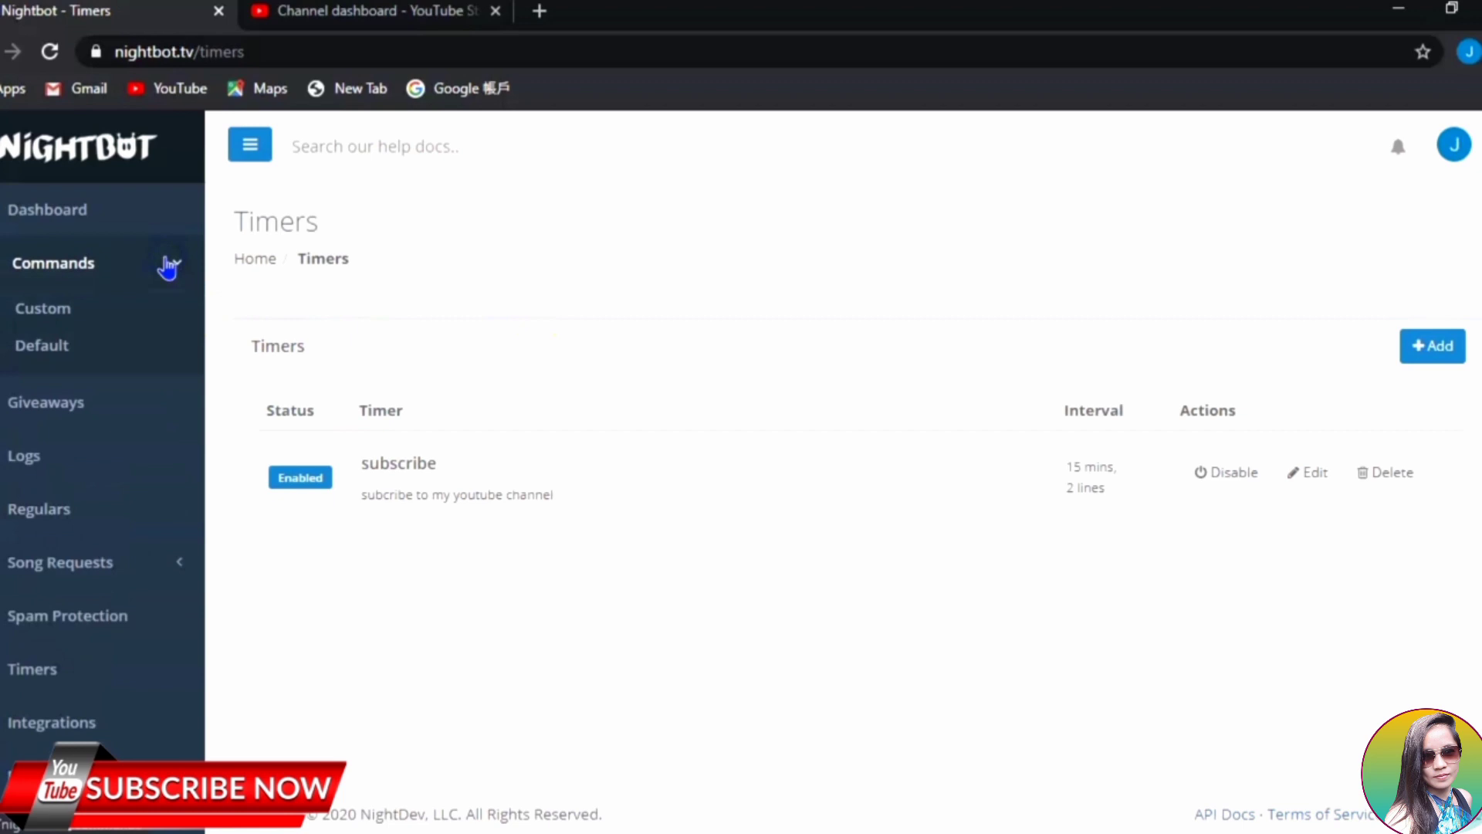
left_click(116, 311)
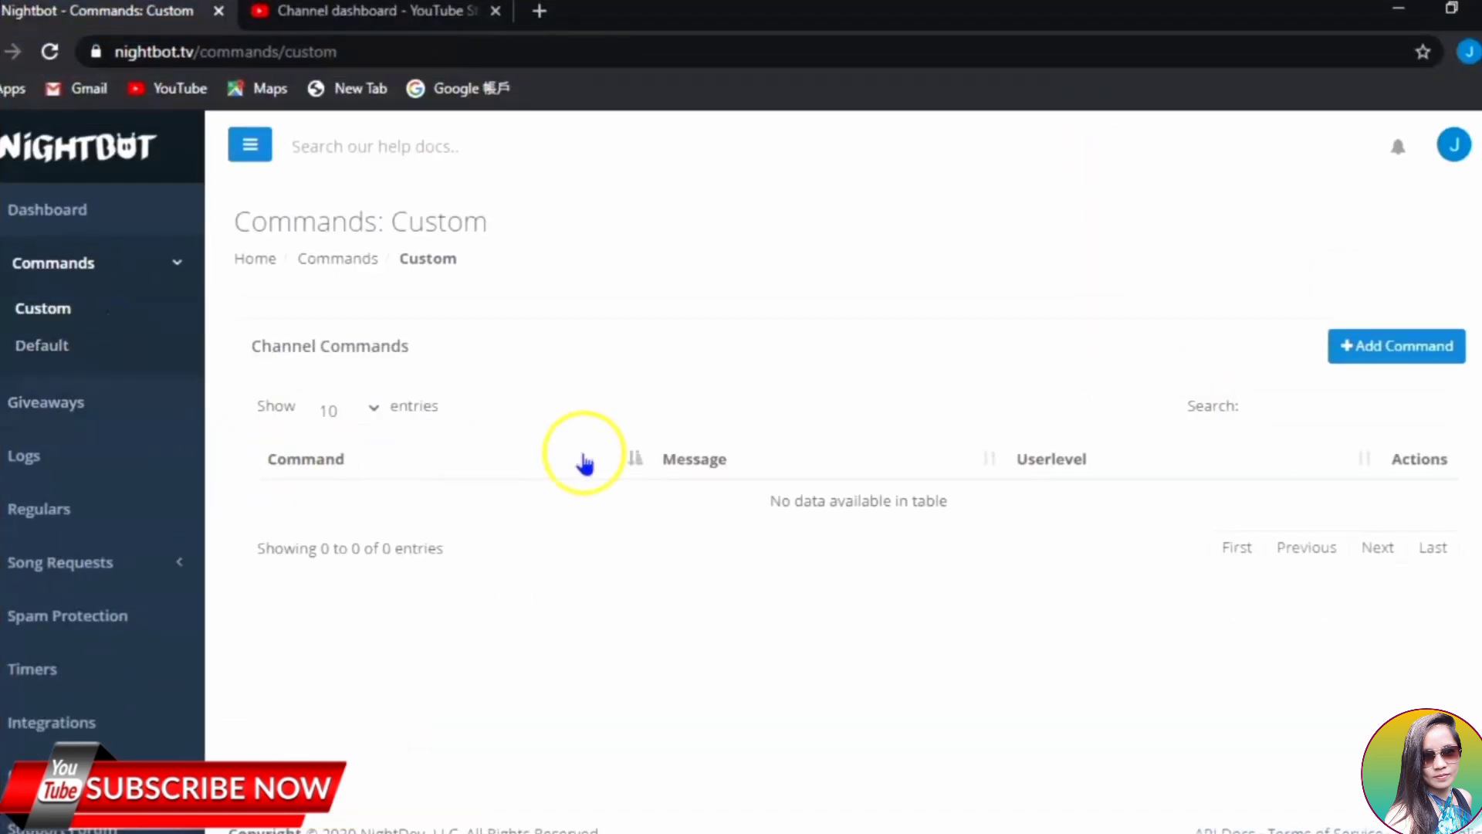
left_click(1367, 349)
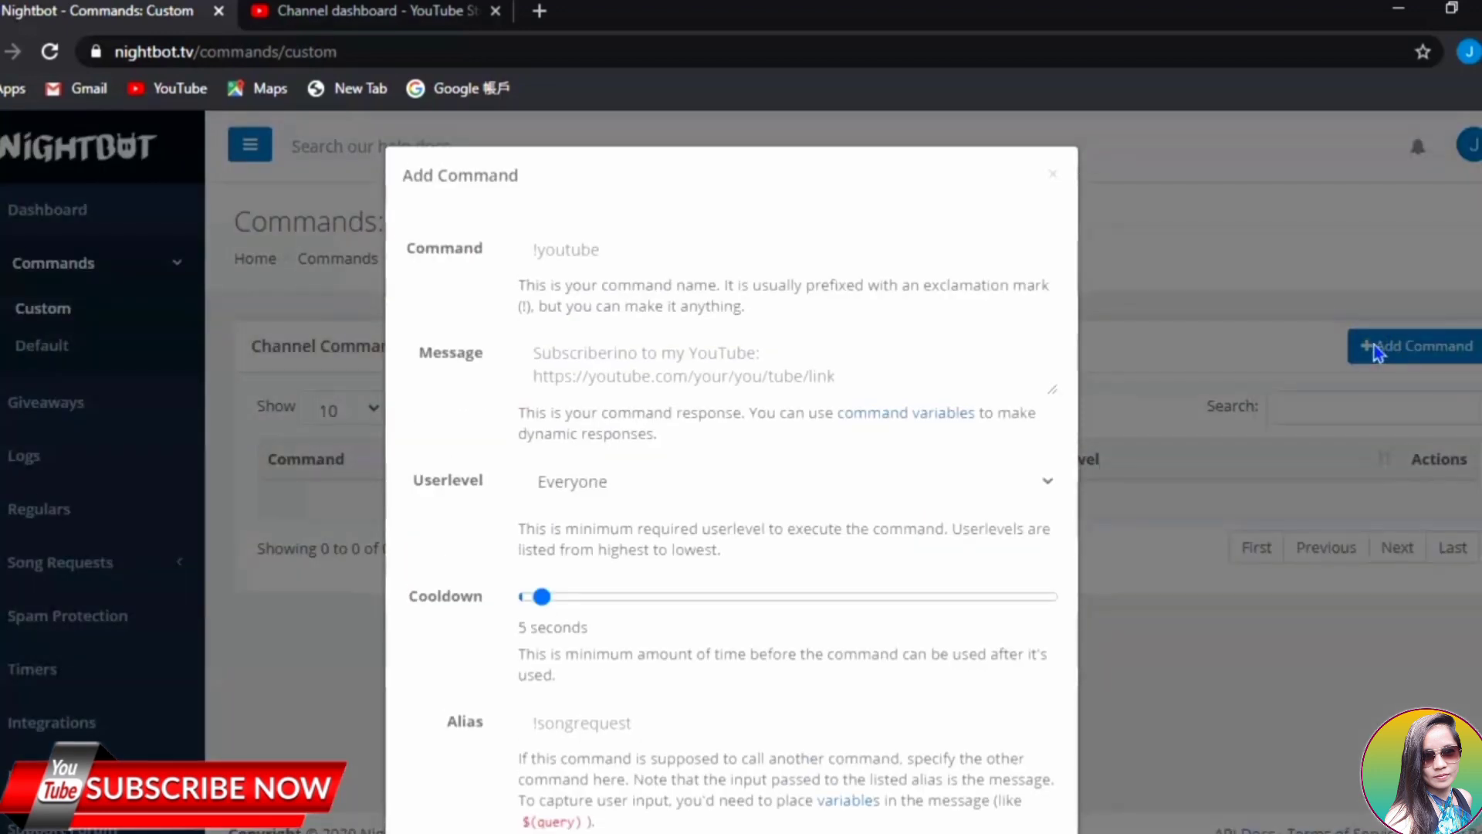
left_click(930, 246)
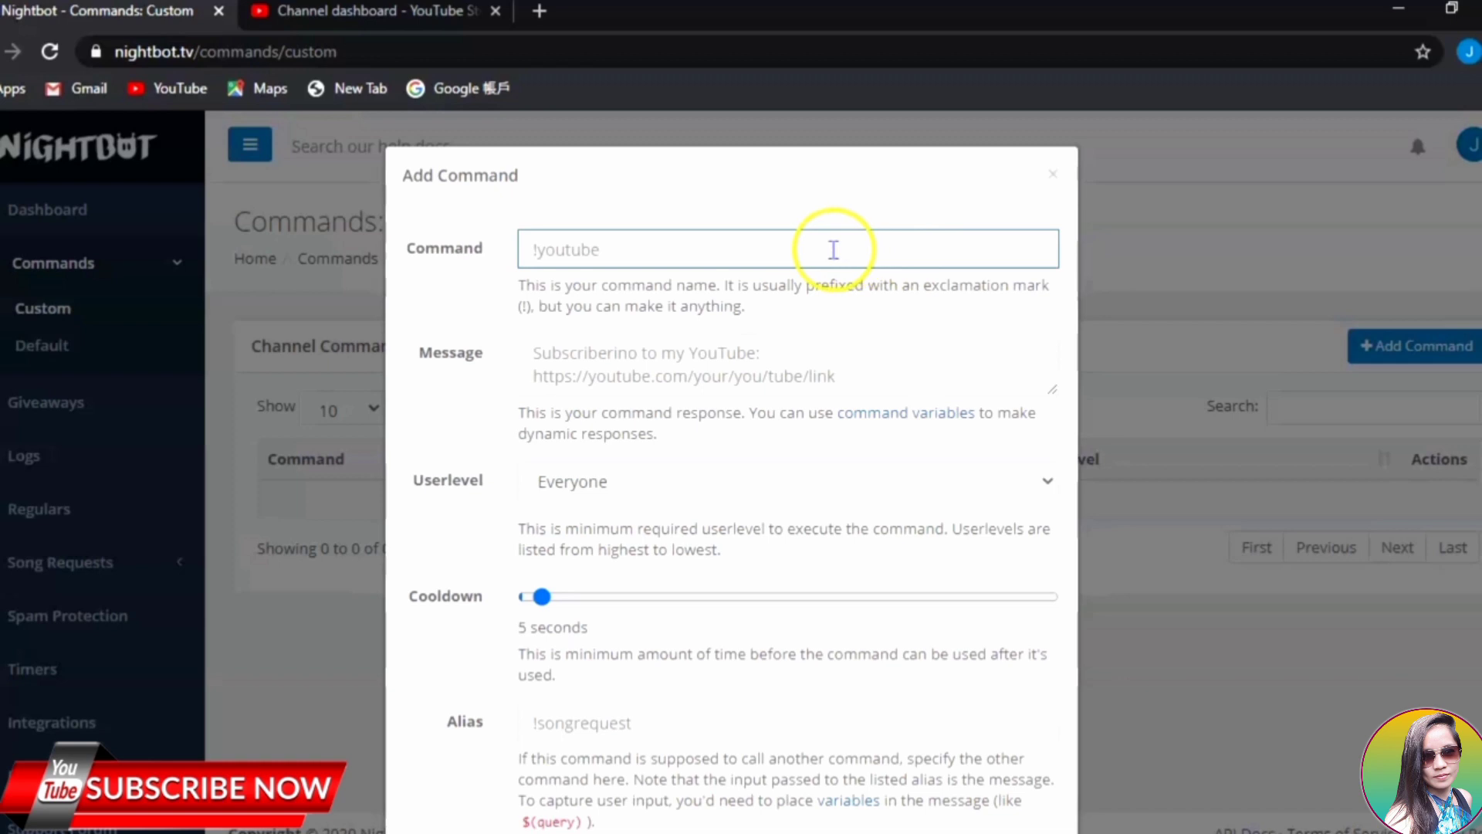
type("hi")
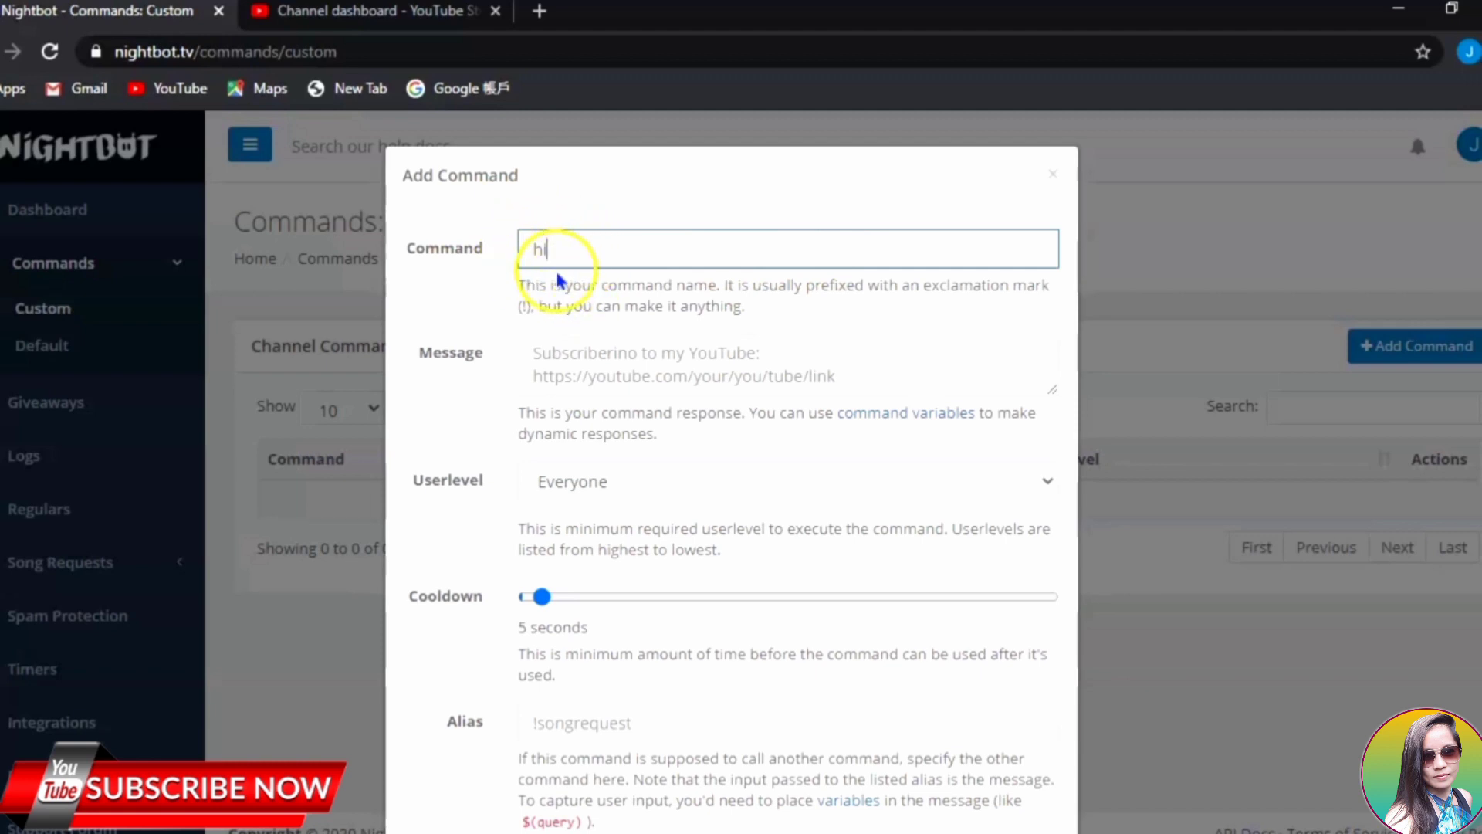
left_click(577, 360)
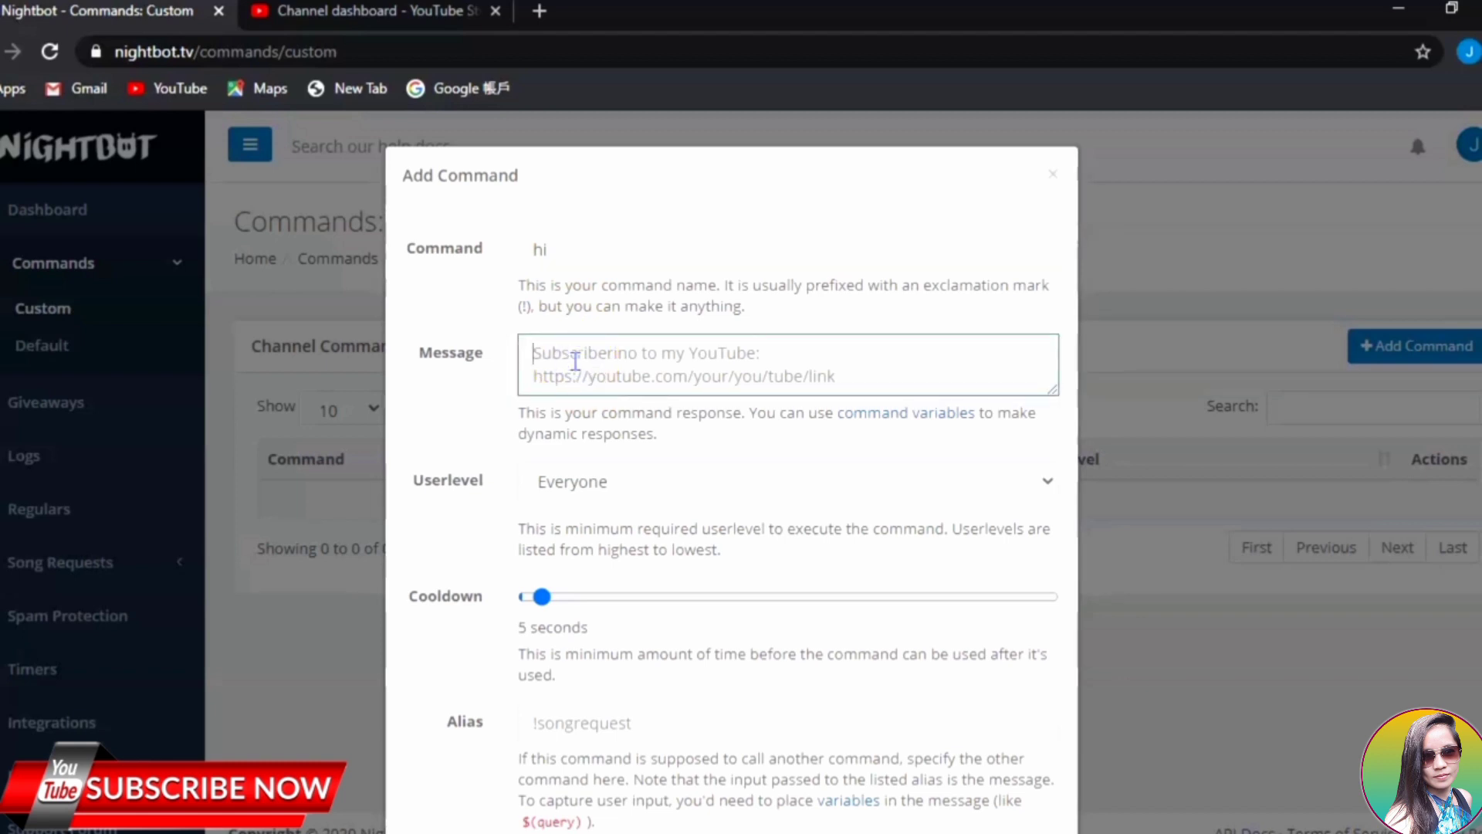
type("hi")
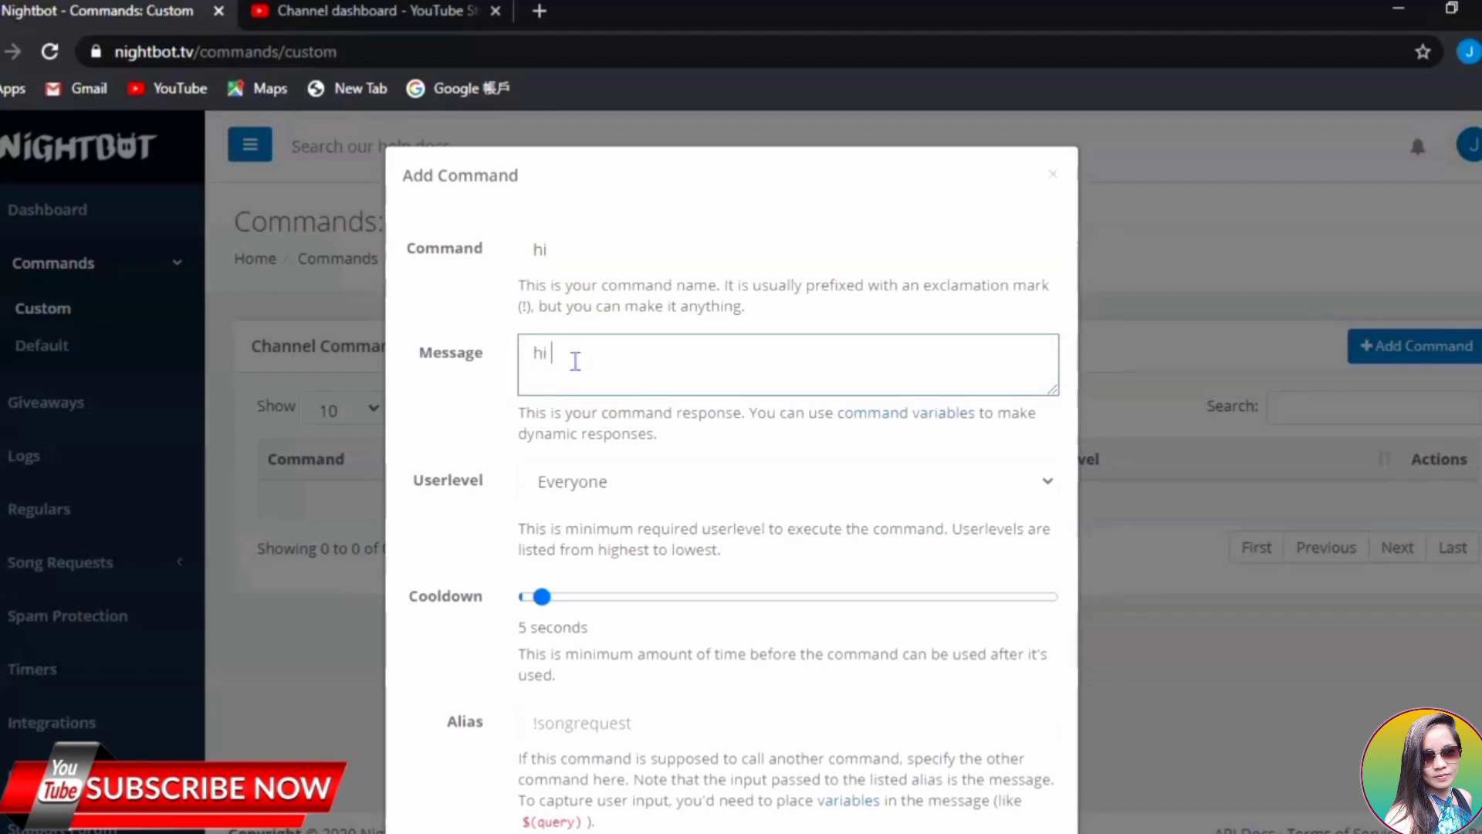
type(" welcome")
type("to our livestream")
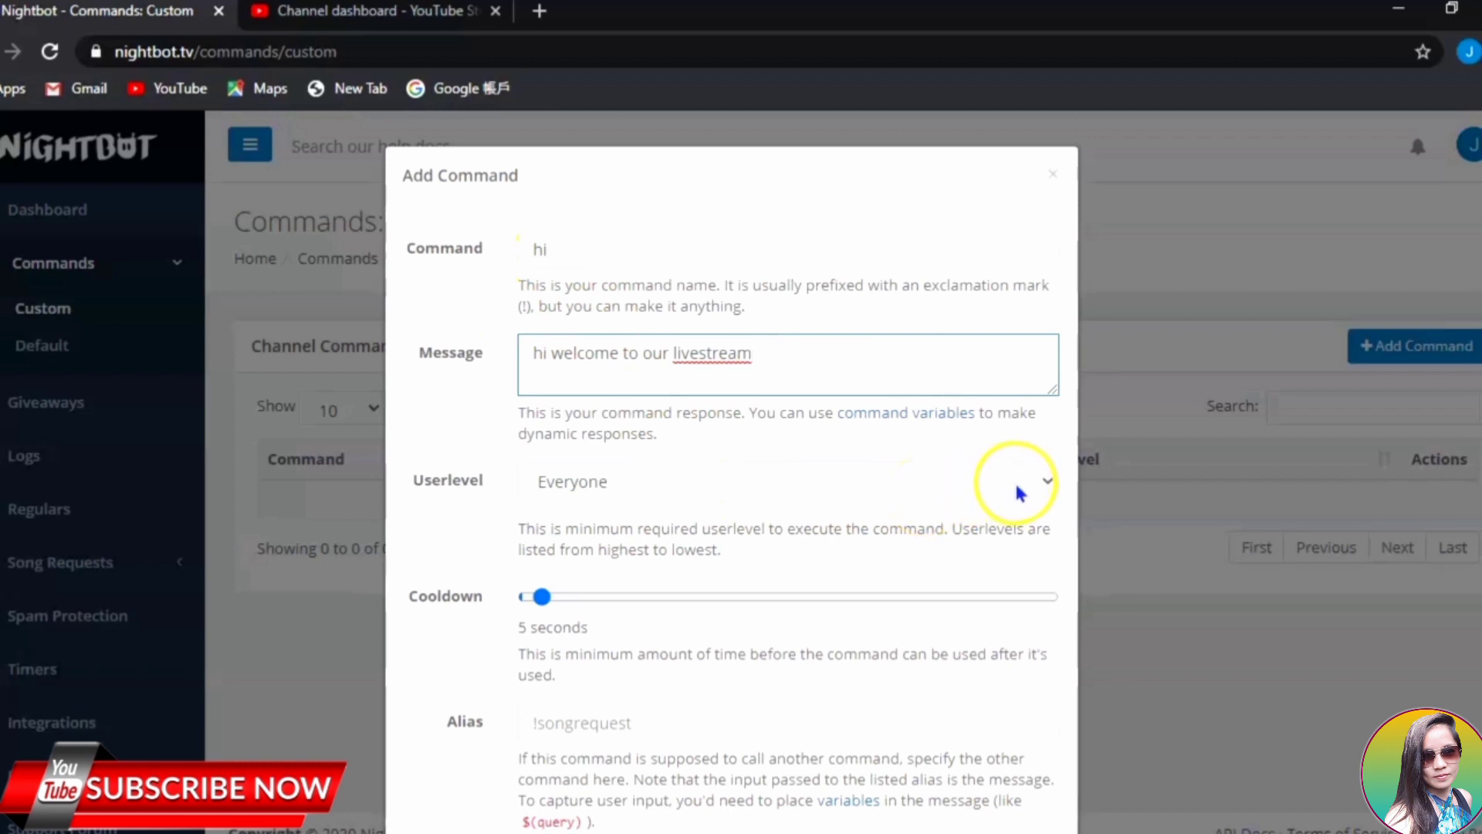
Try the Owner userlevel for the "hi" command, set it to Everyone, and submit the command.
left_click(1047, 488)
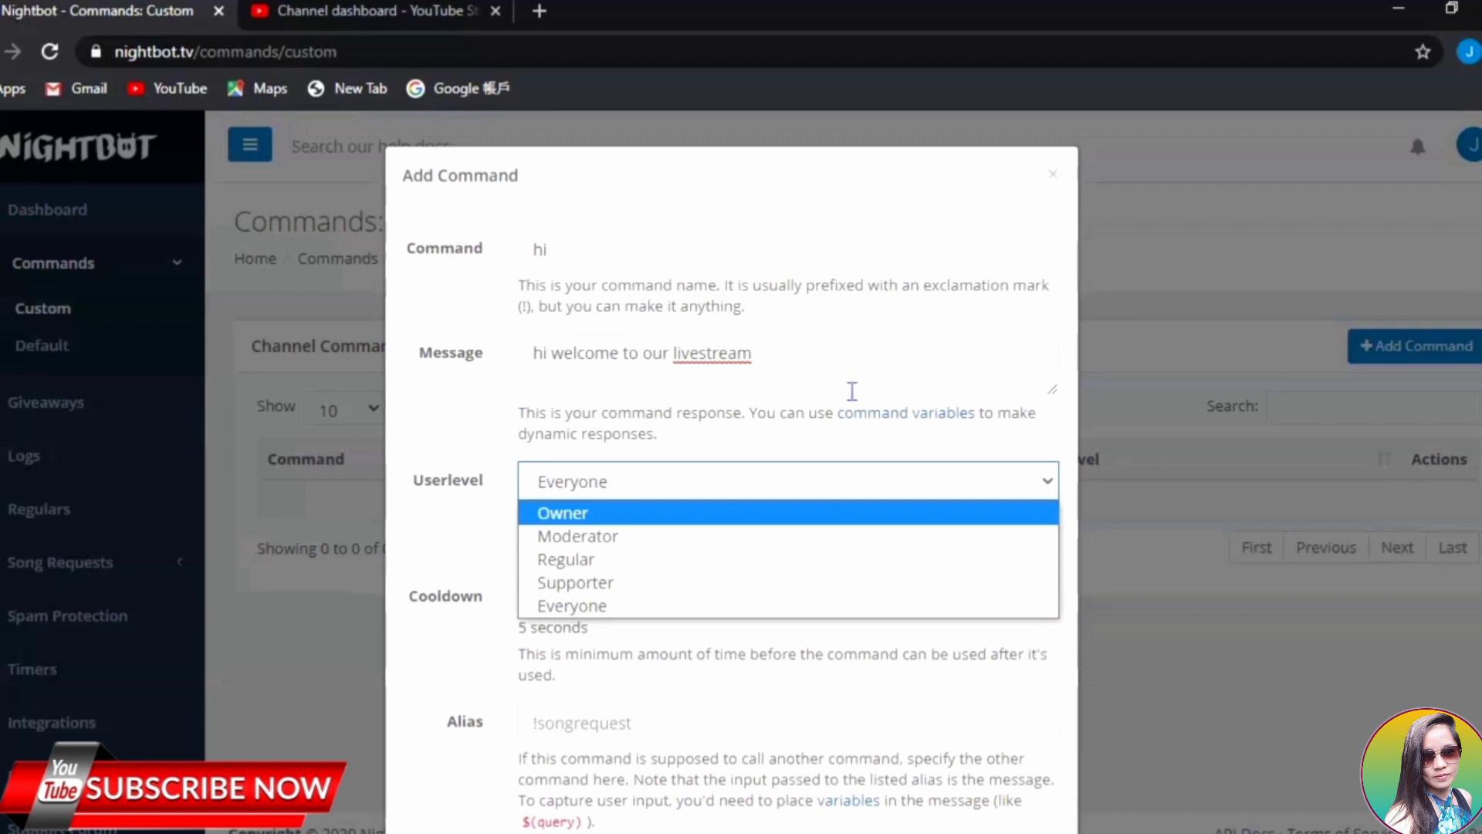
left_click(712, 513)
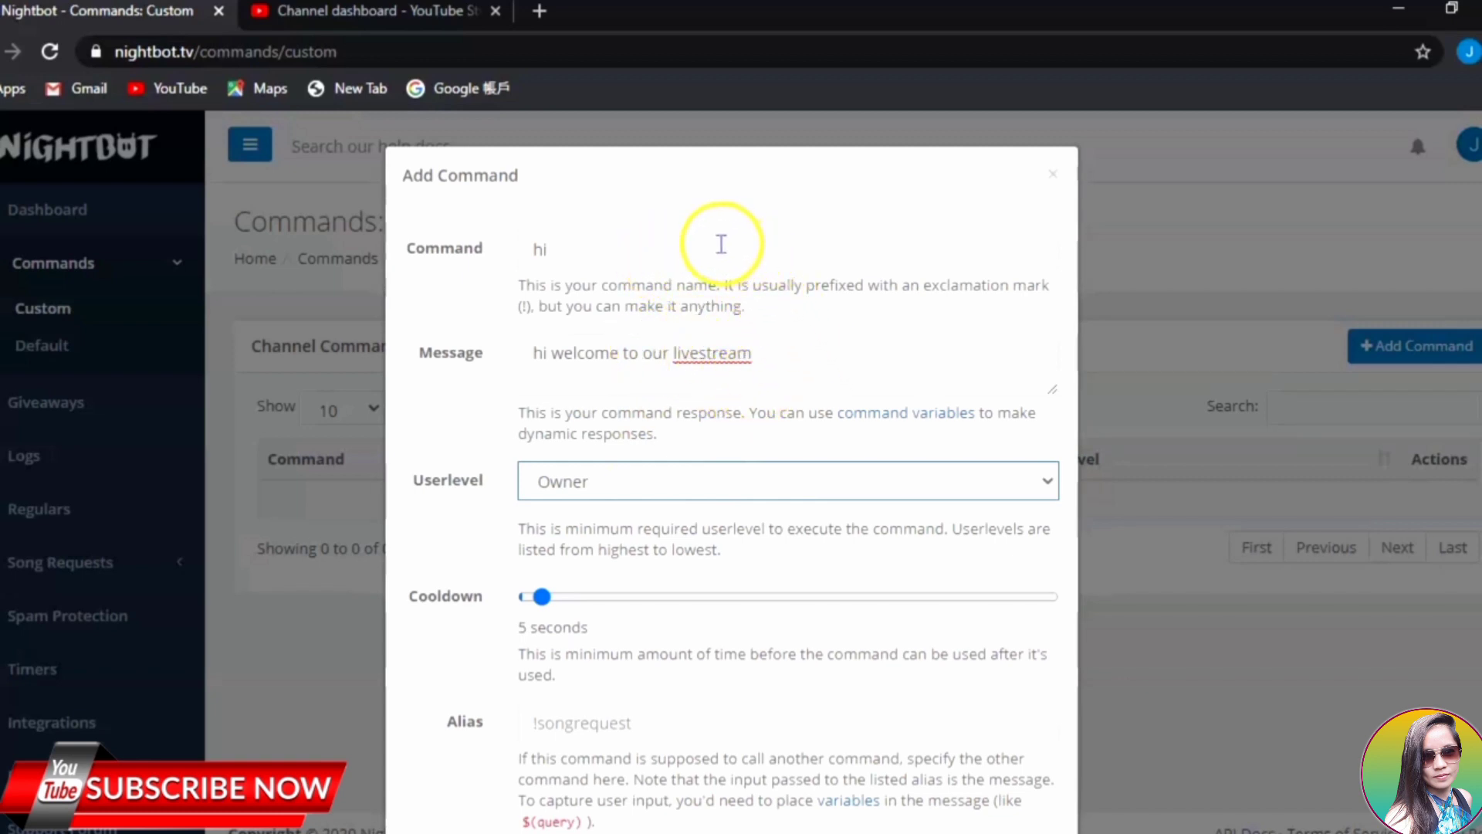
left_click(722, 488)
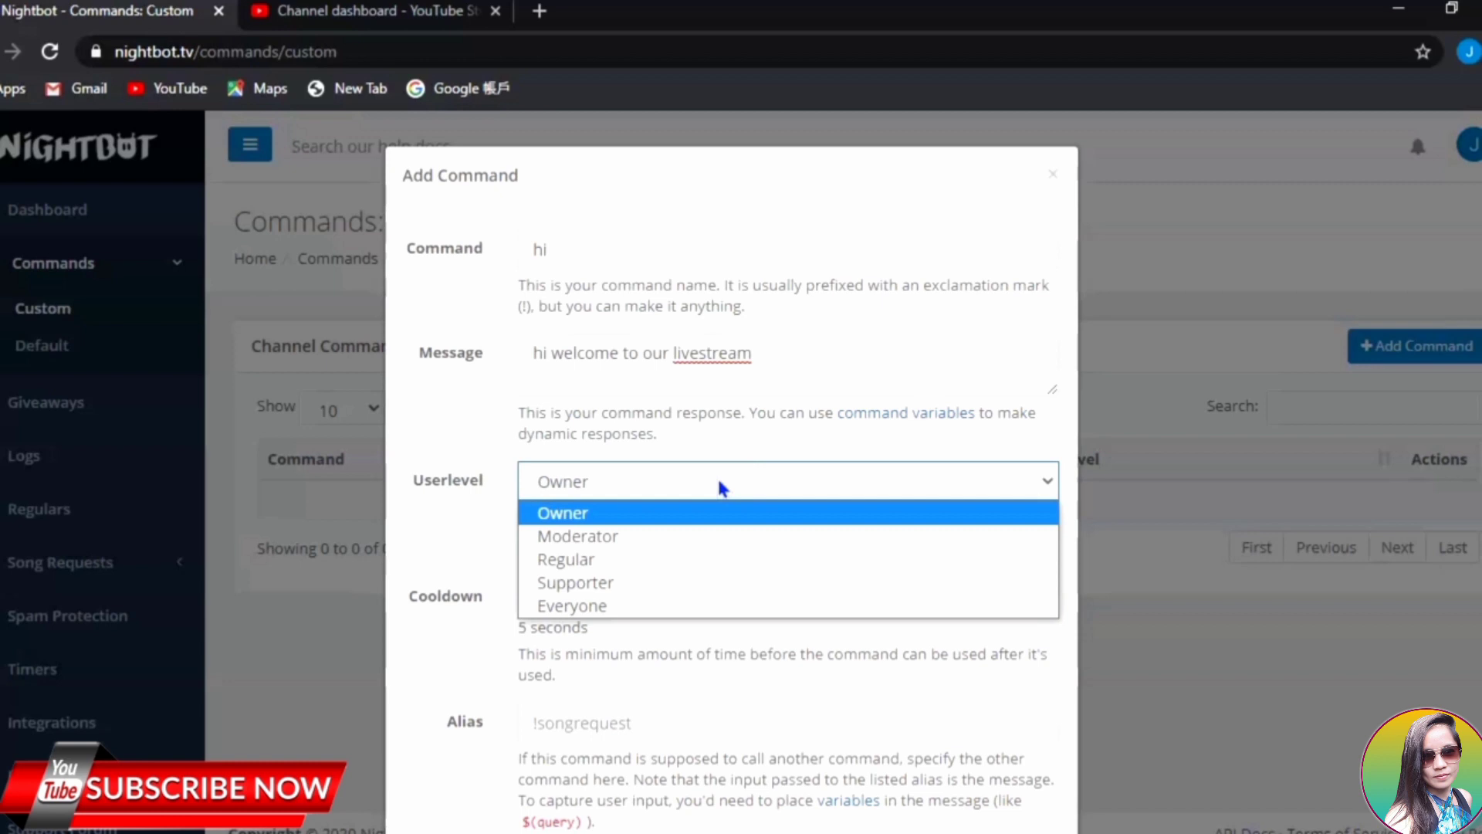
left_click(624, 607)
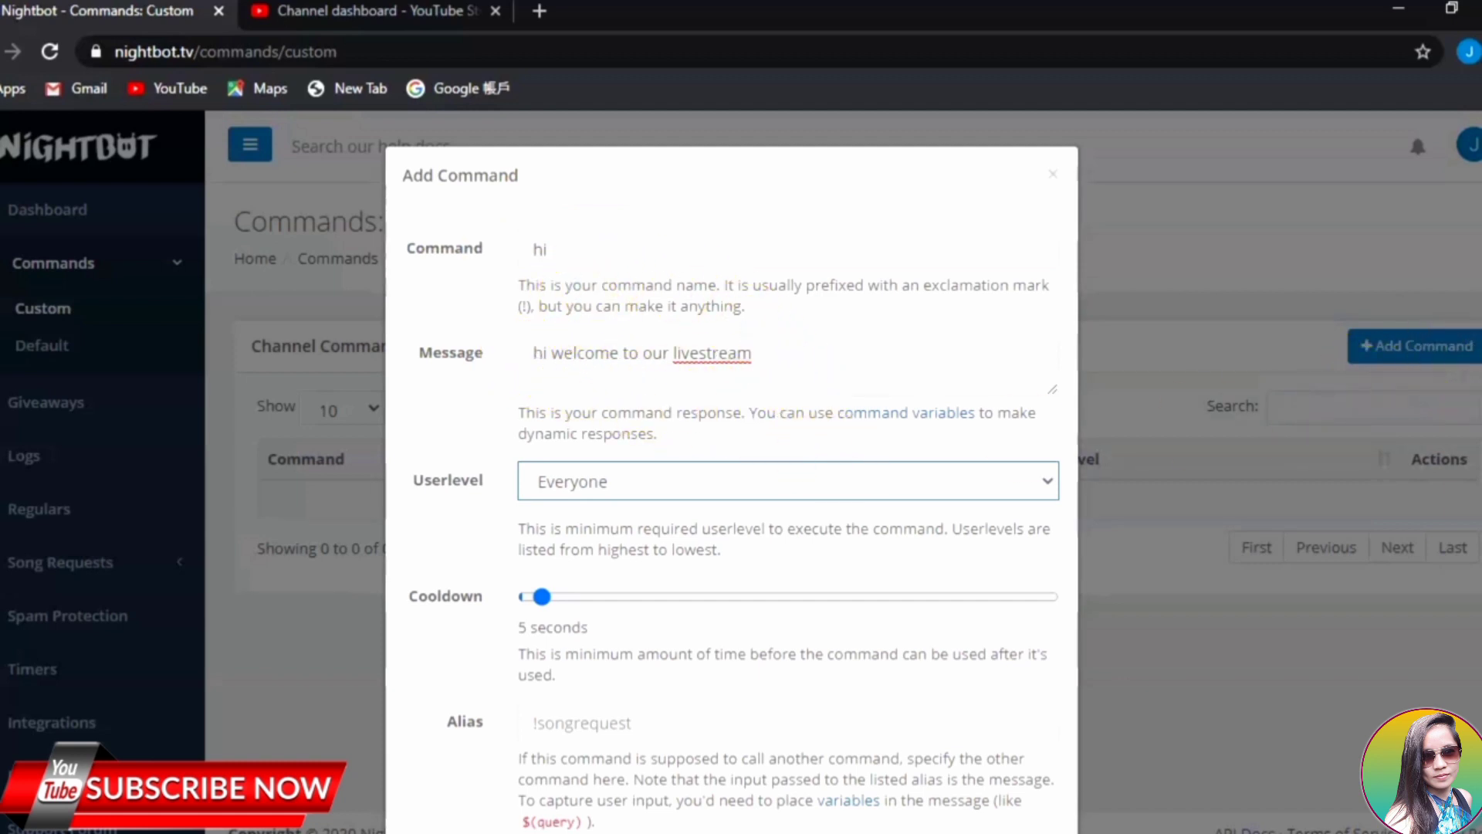
scroll(1088, 718, "down", 2)
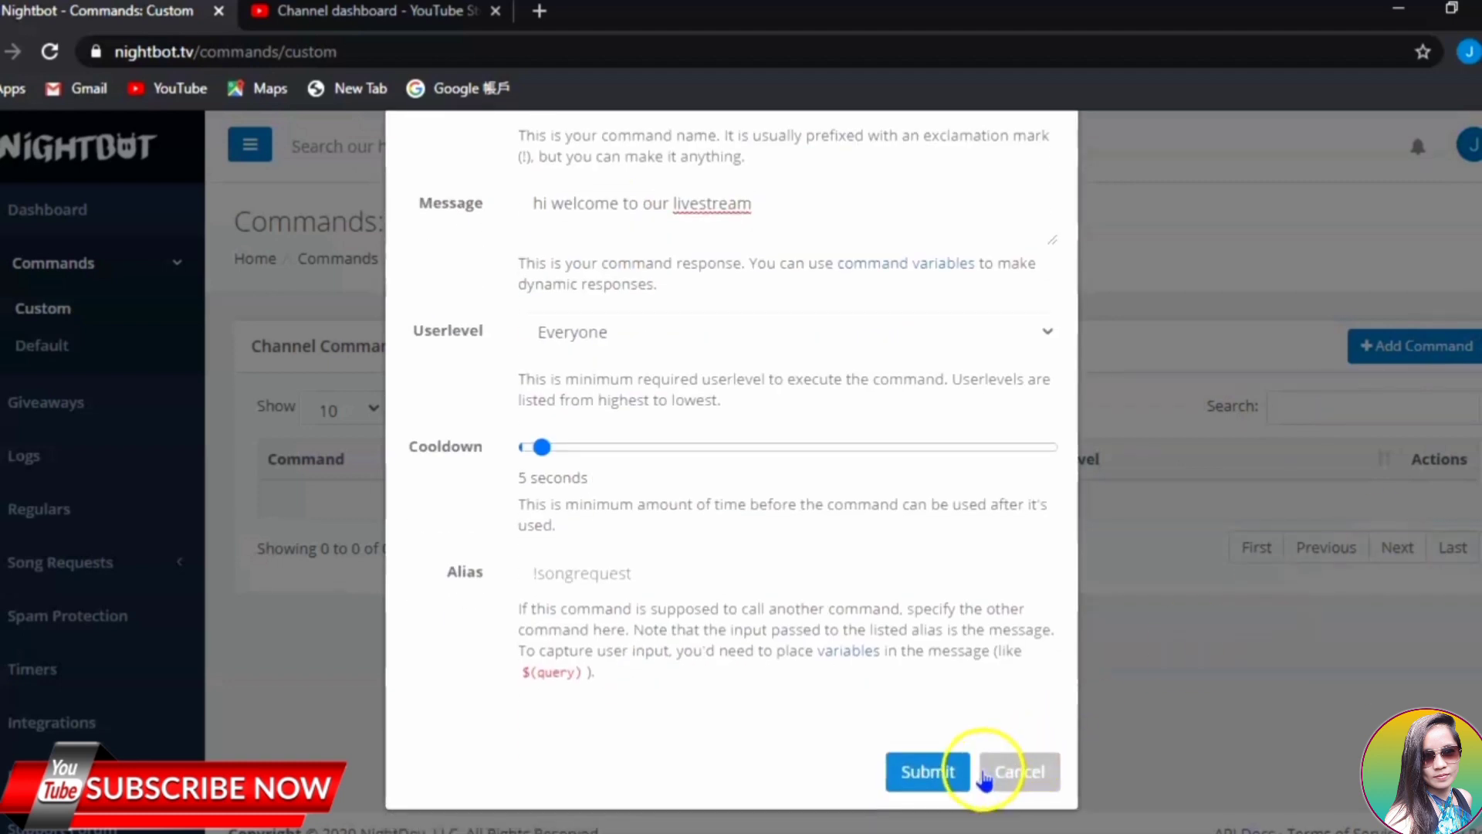
left_click(940, 772)
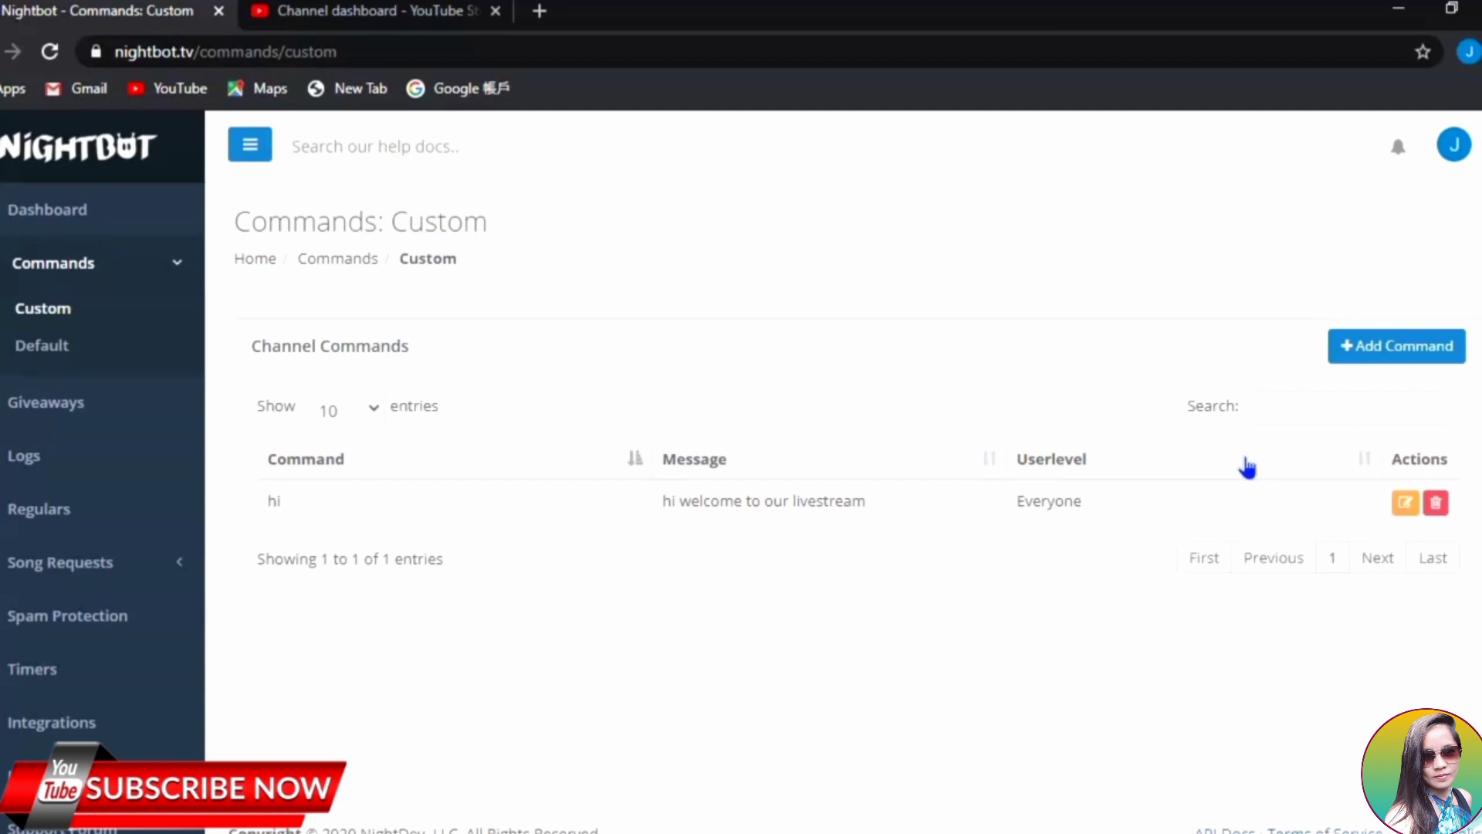
Start a second custom command and name it "hello".
left_click(1363, 351)
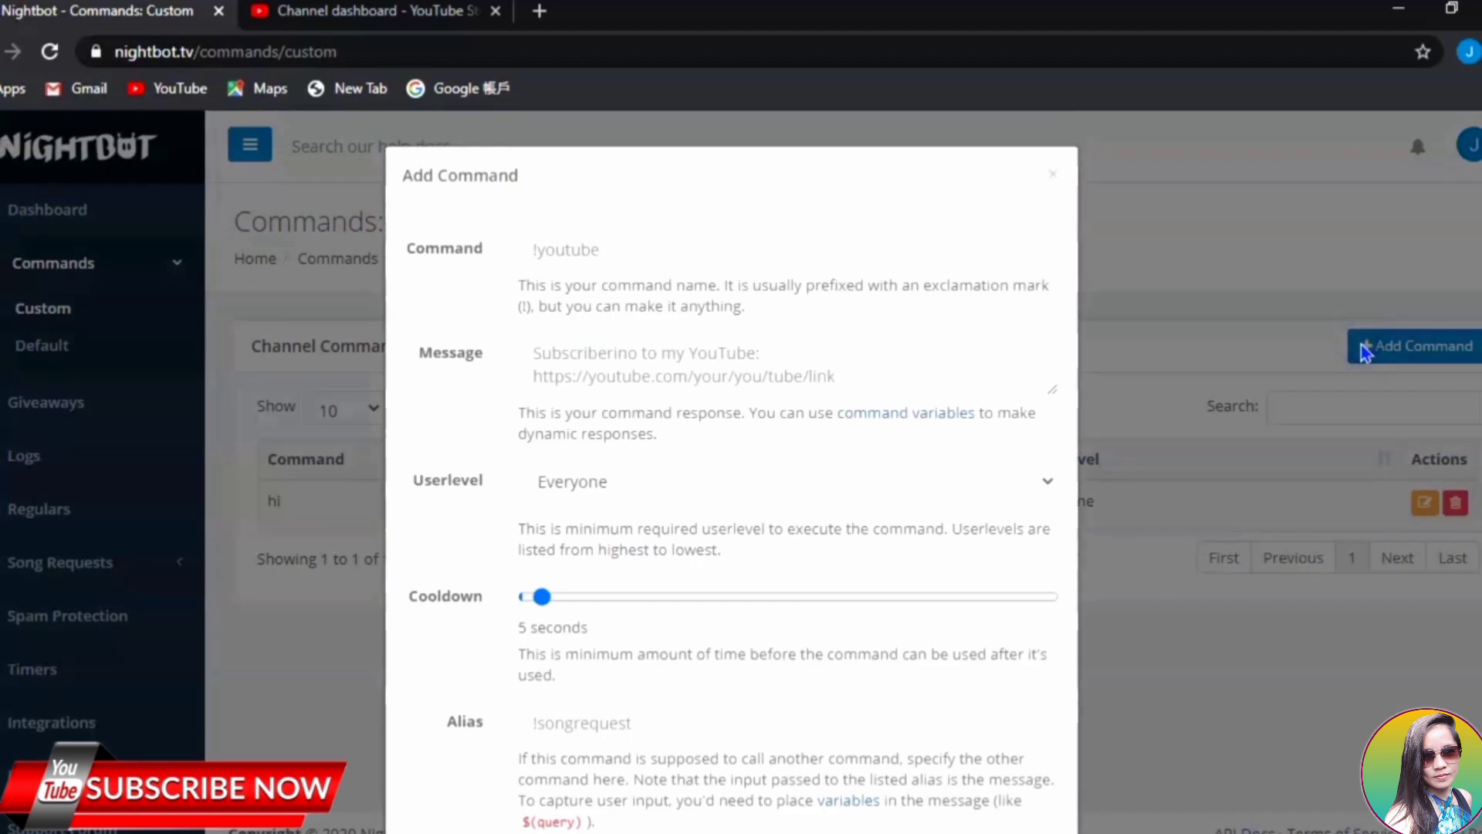
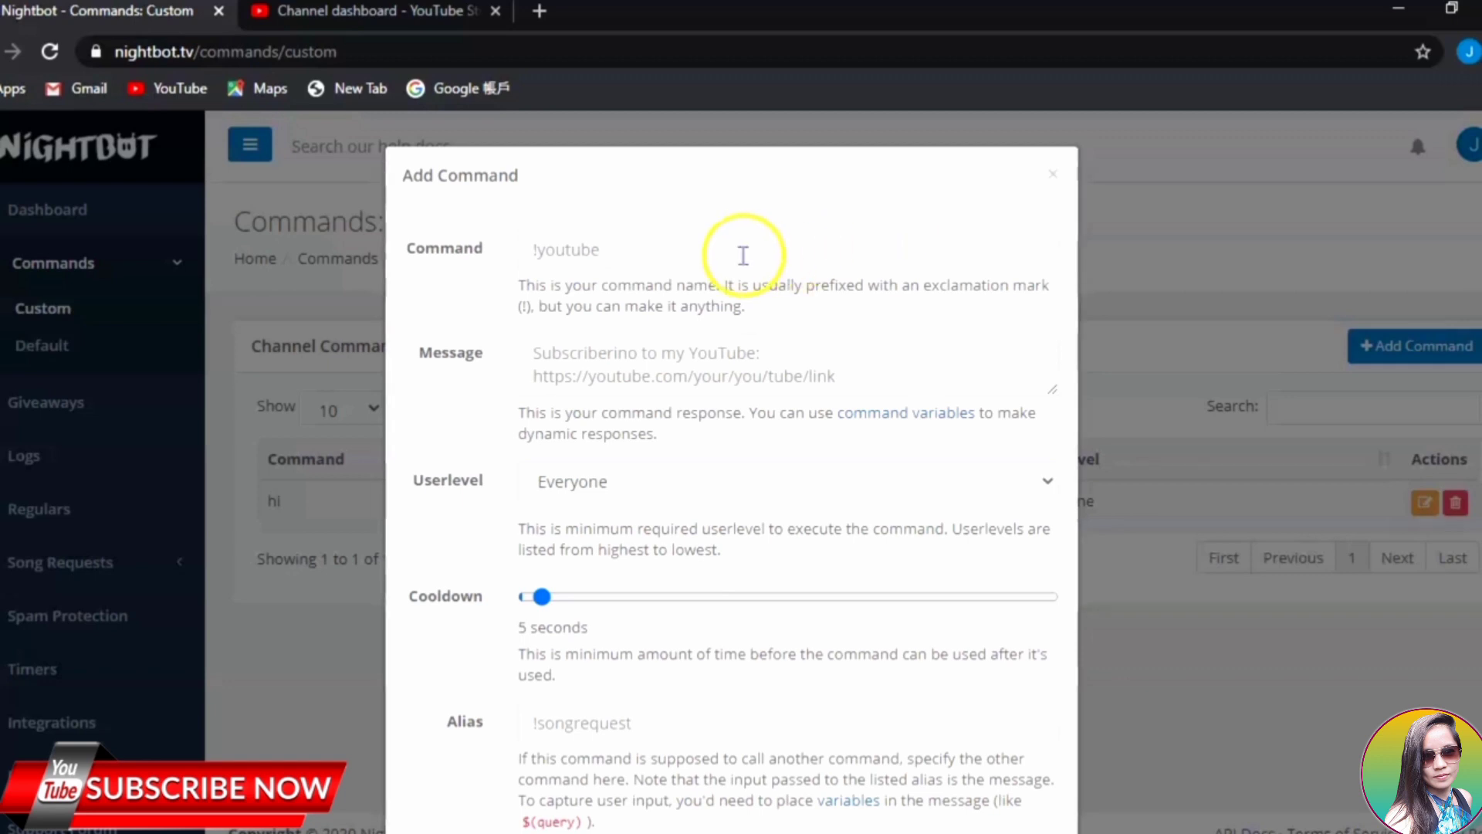
left_click(653, 250)
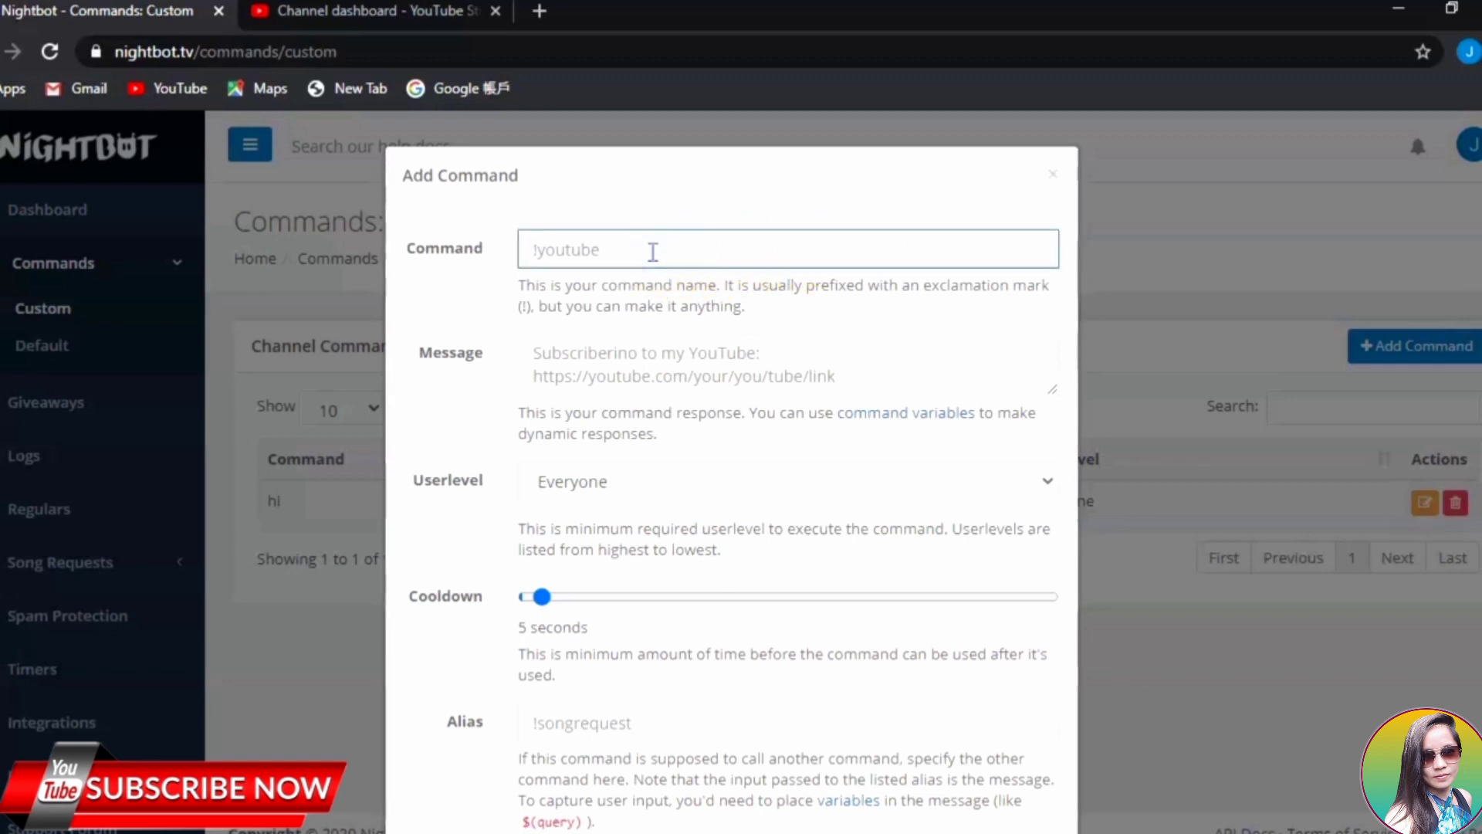
left_click(446, 248)
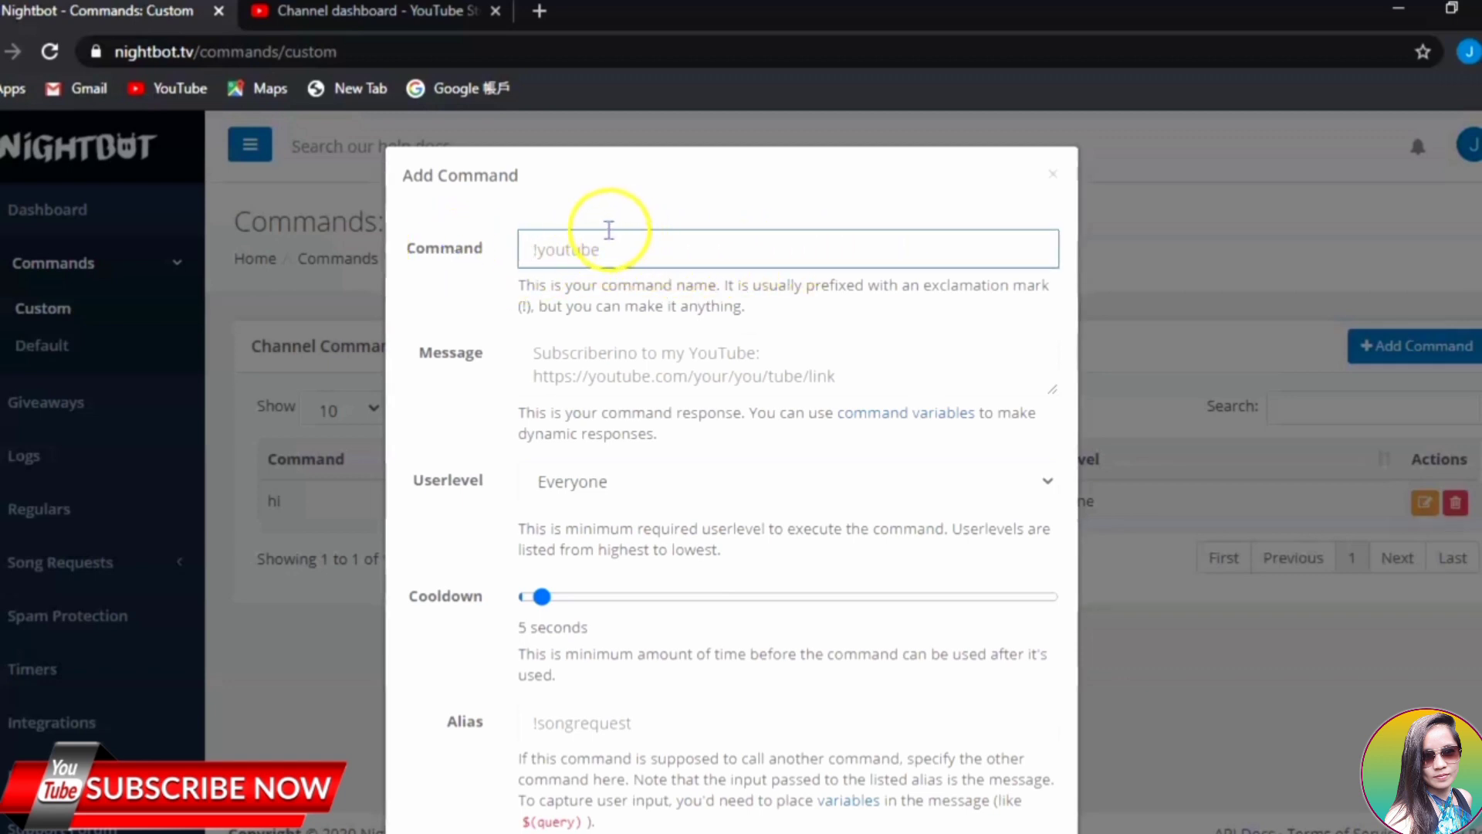
type("hello")
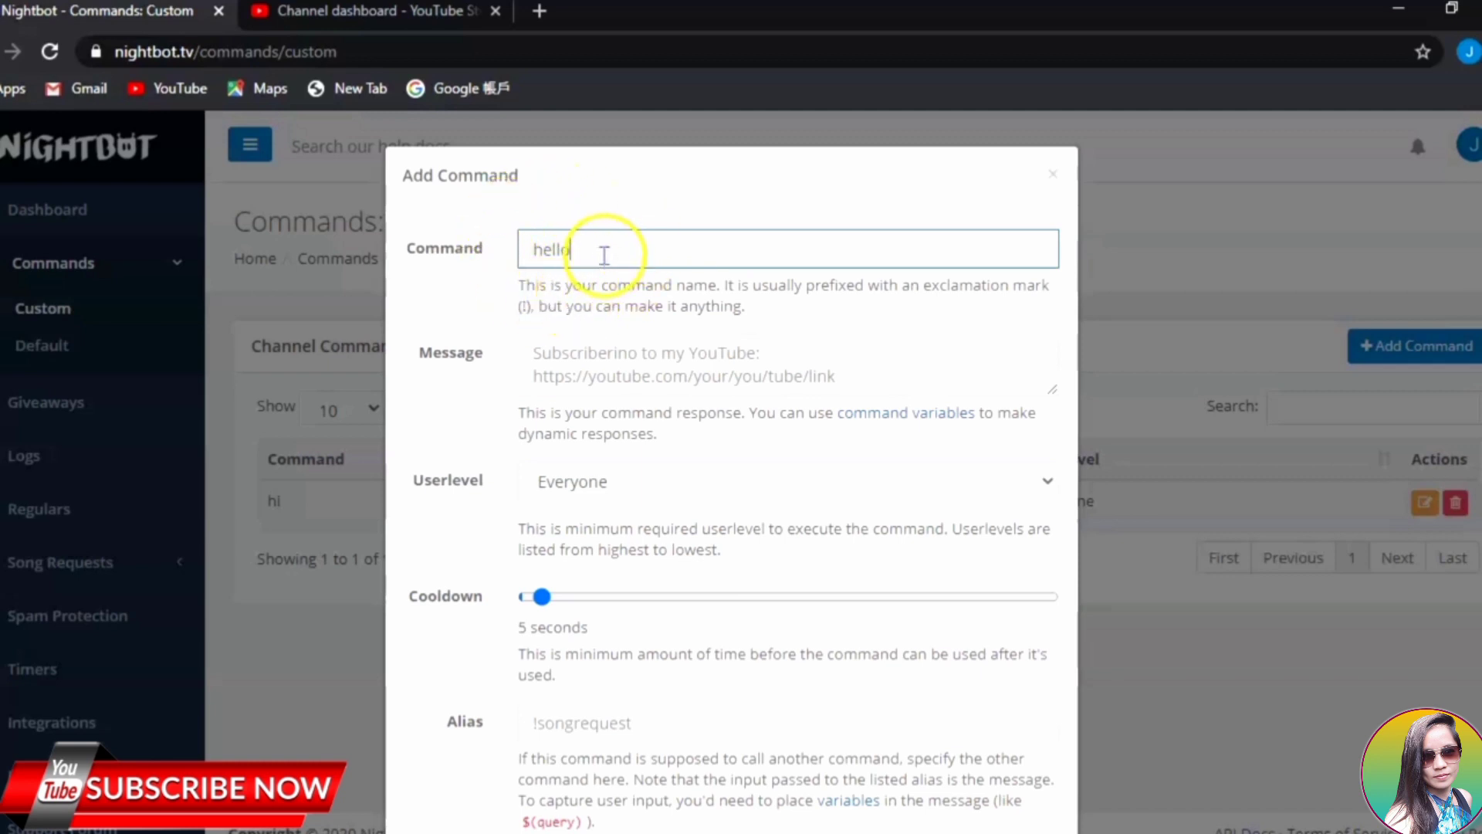
Enter "hello @$(user) welcome to our livestream" as the "hello" command's message and submit the command.
left_click(534, 357)
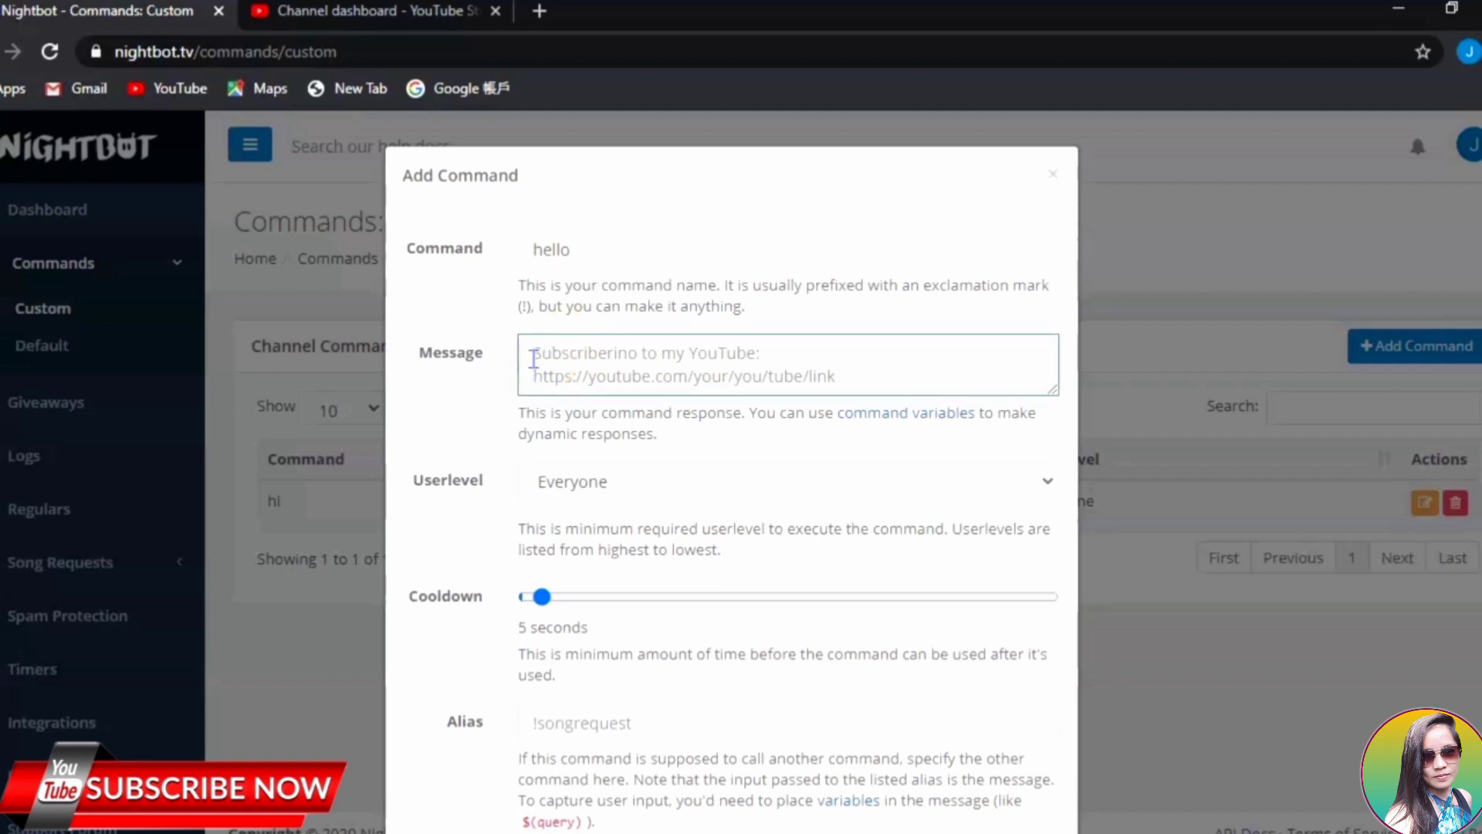
type("hello")
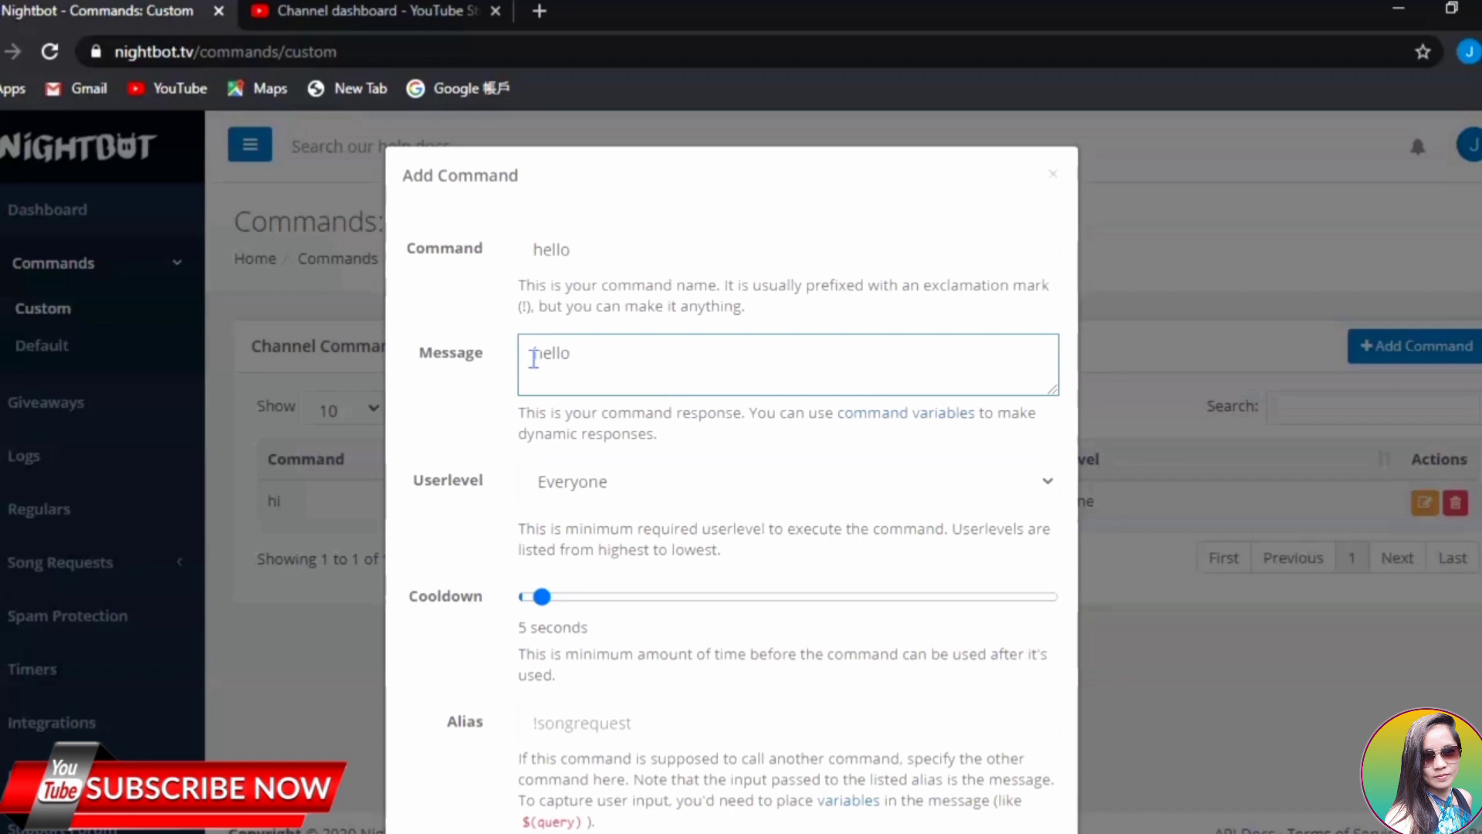
type("@")
left_click(569, 341)
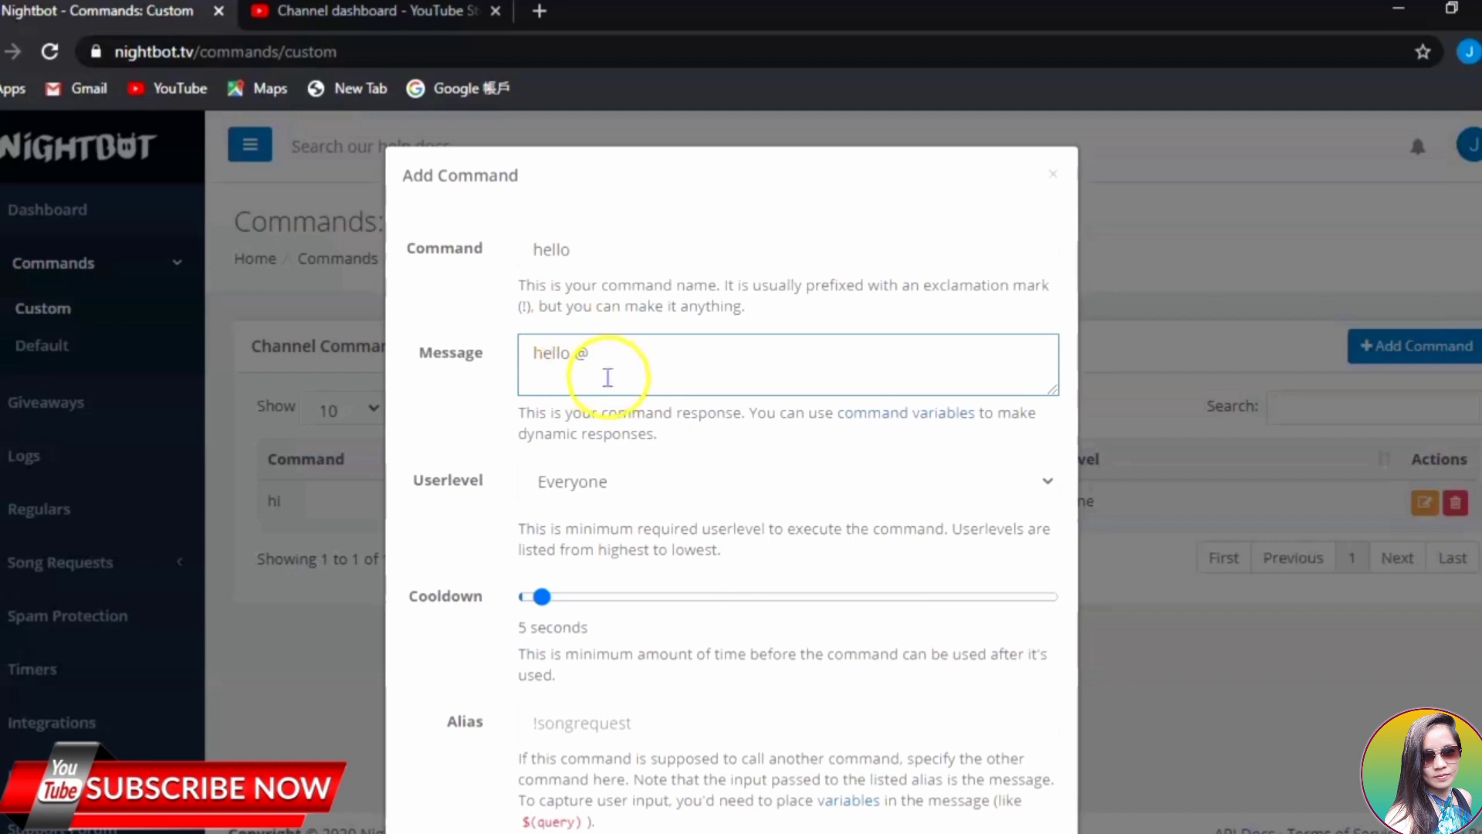
type("$")
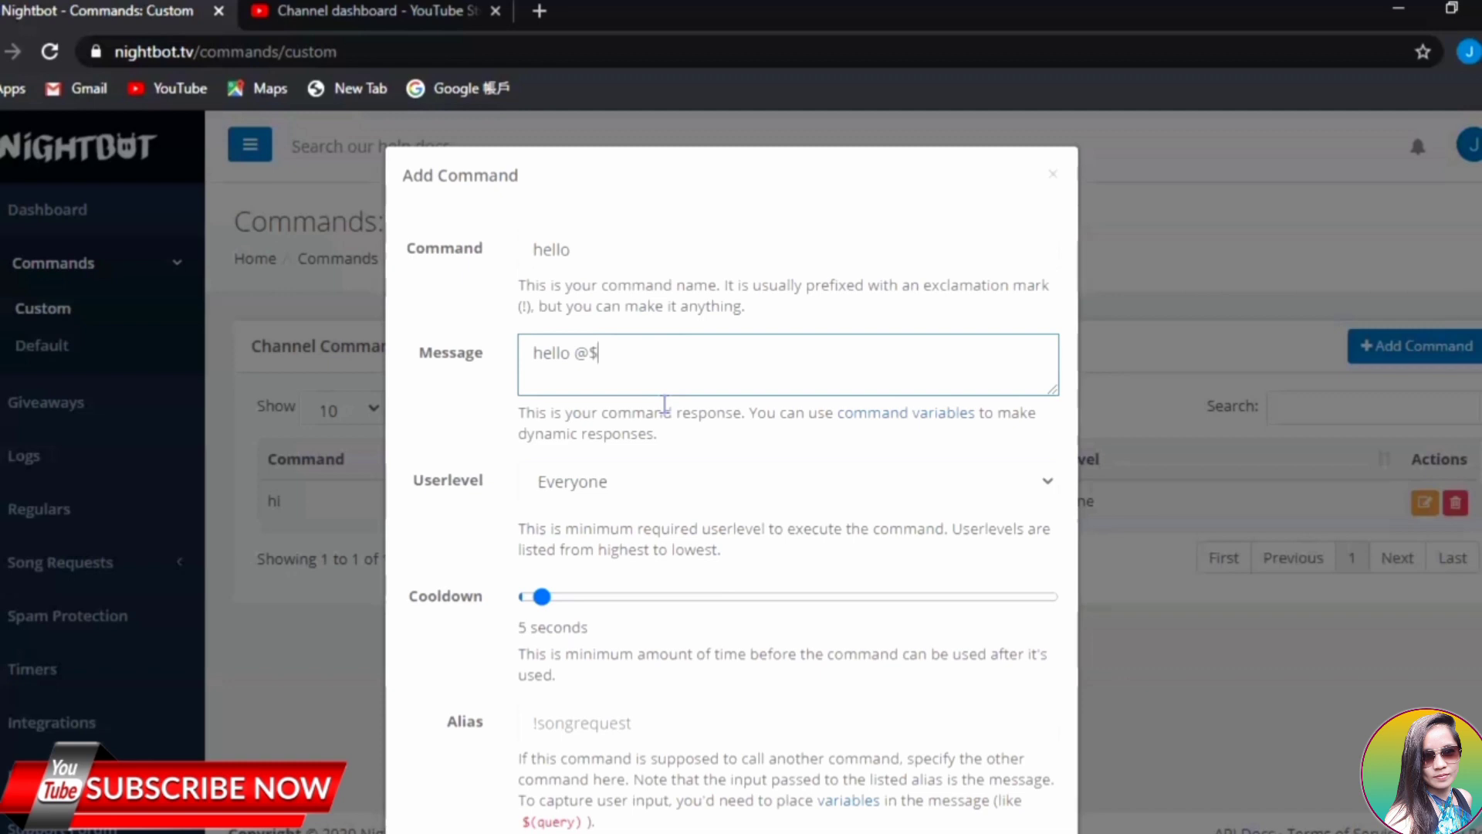
type("(user)")
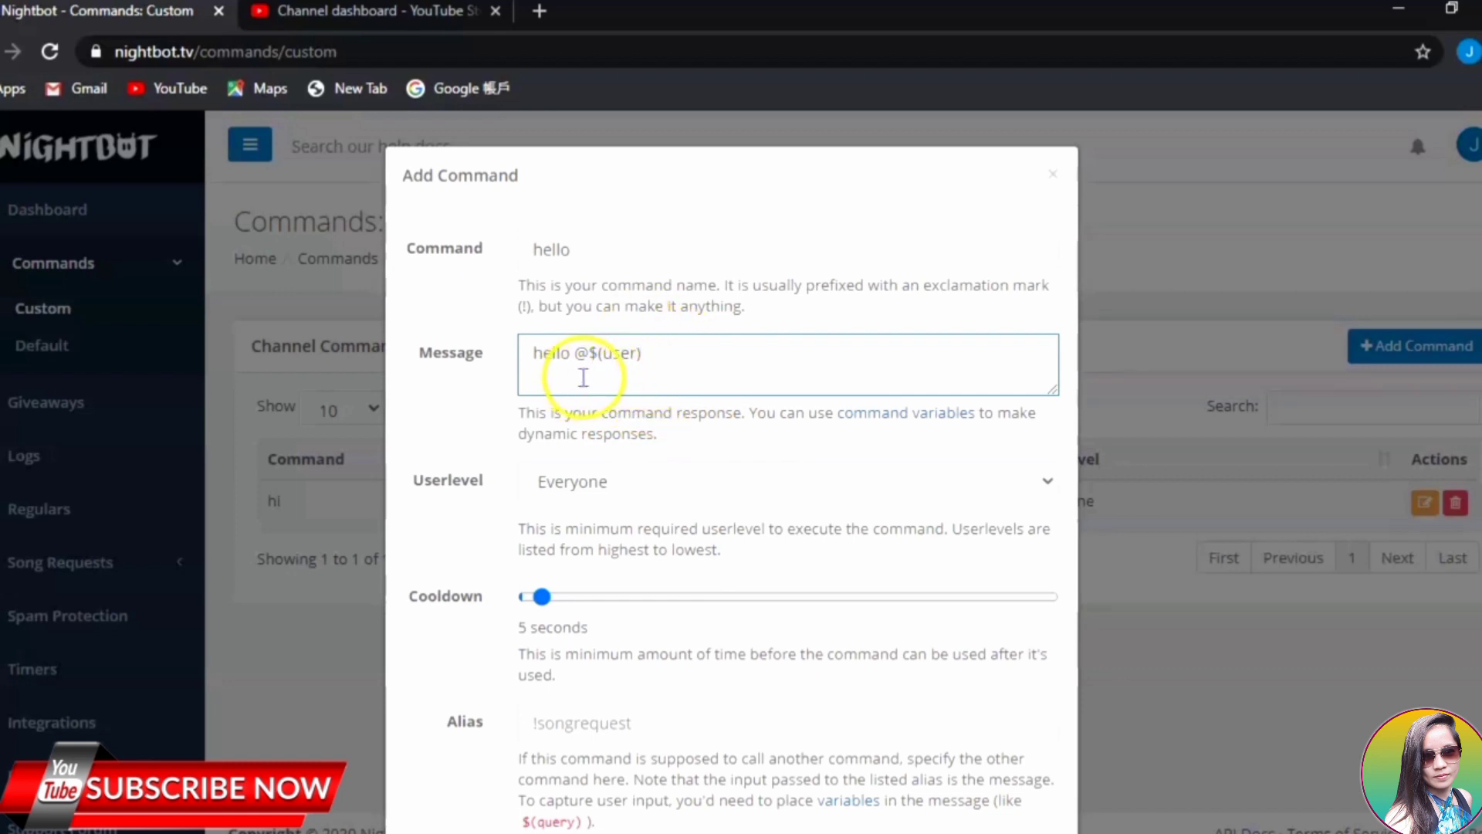
type(")")
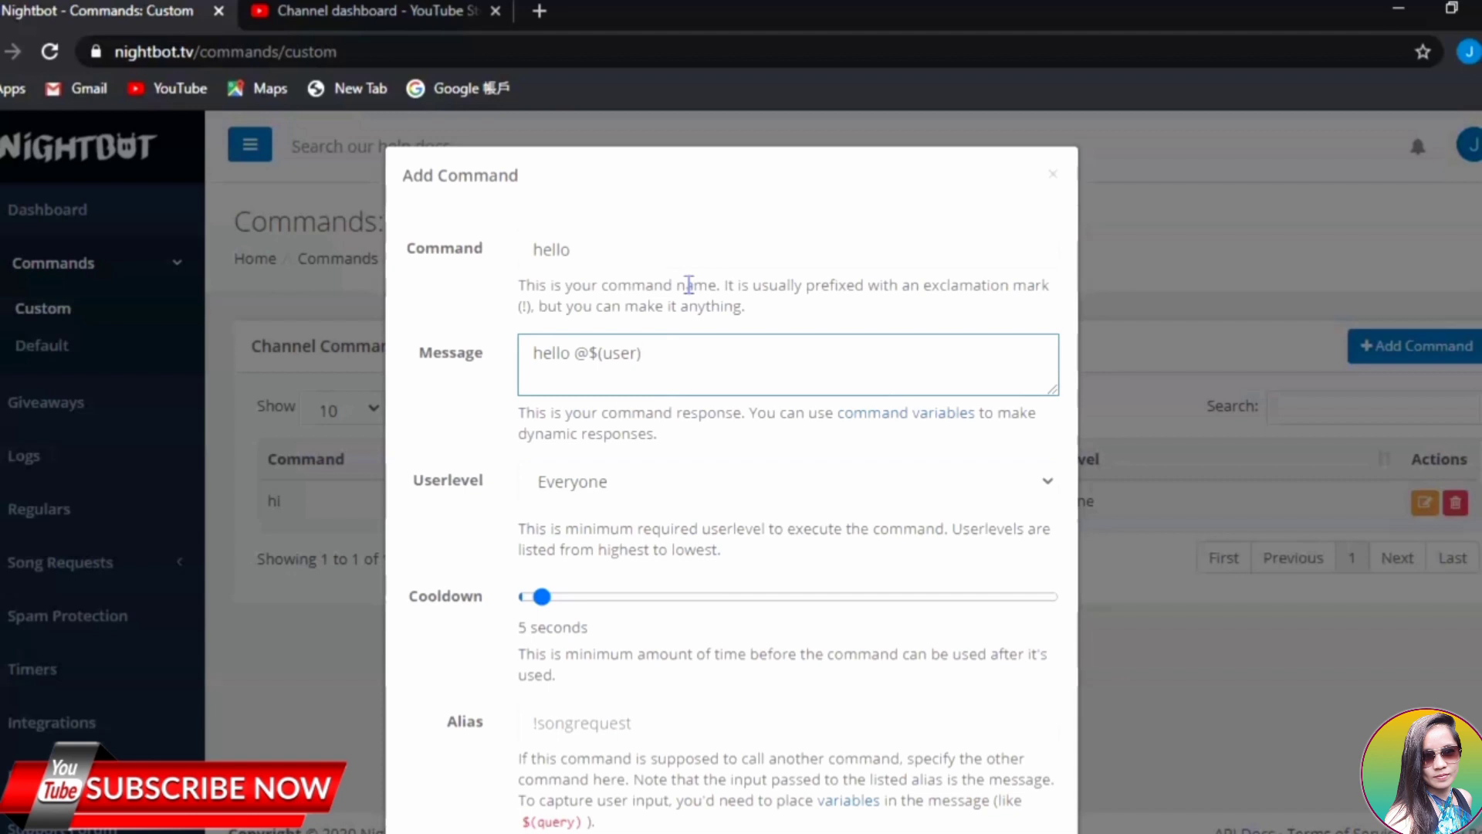
type("welcome to our lives")
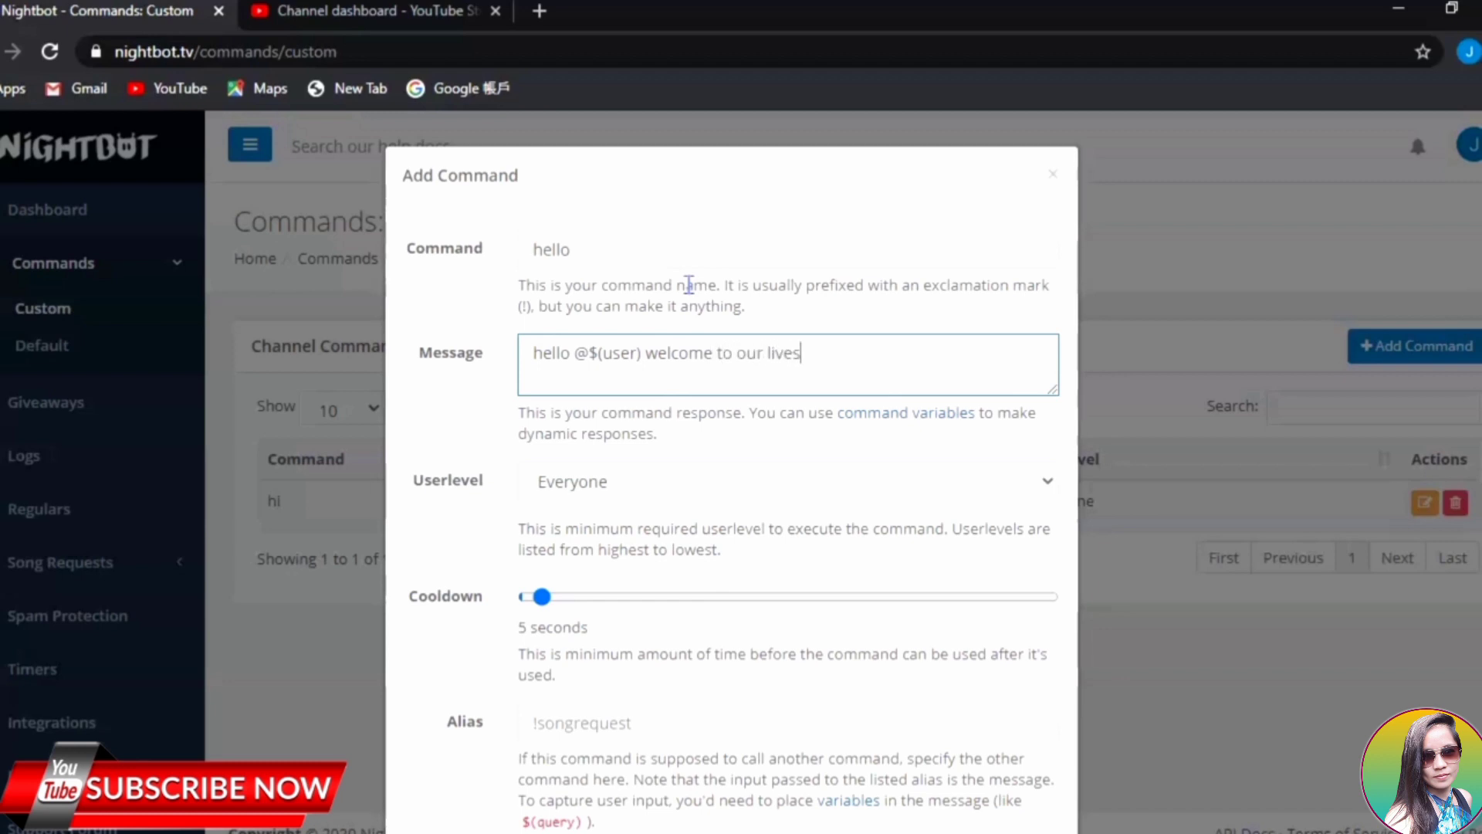
type("tream")
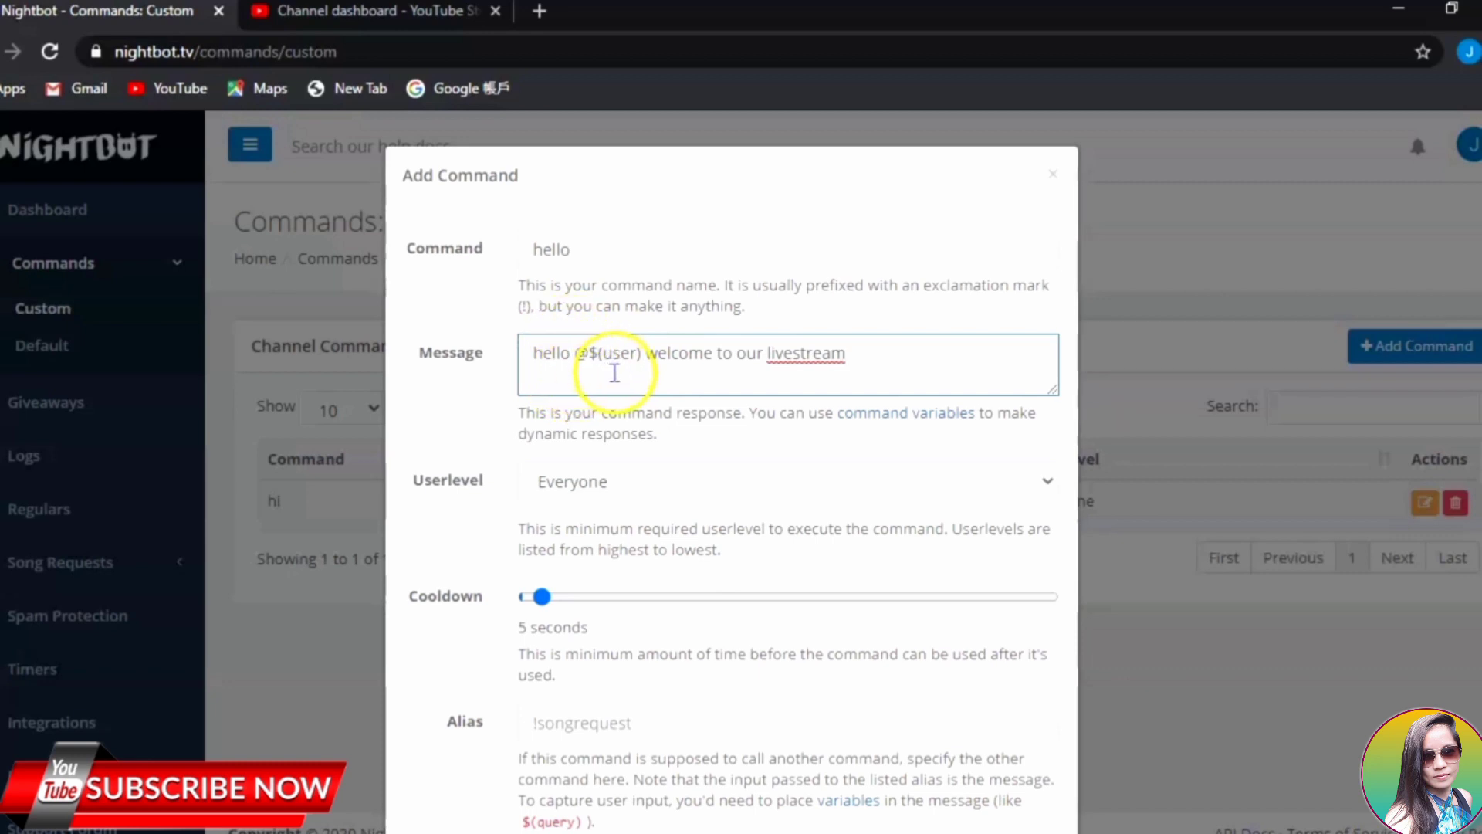
left_click(570, 354)
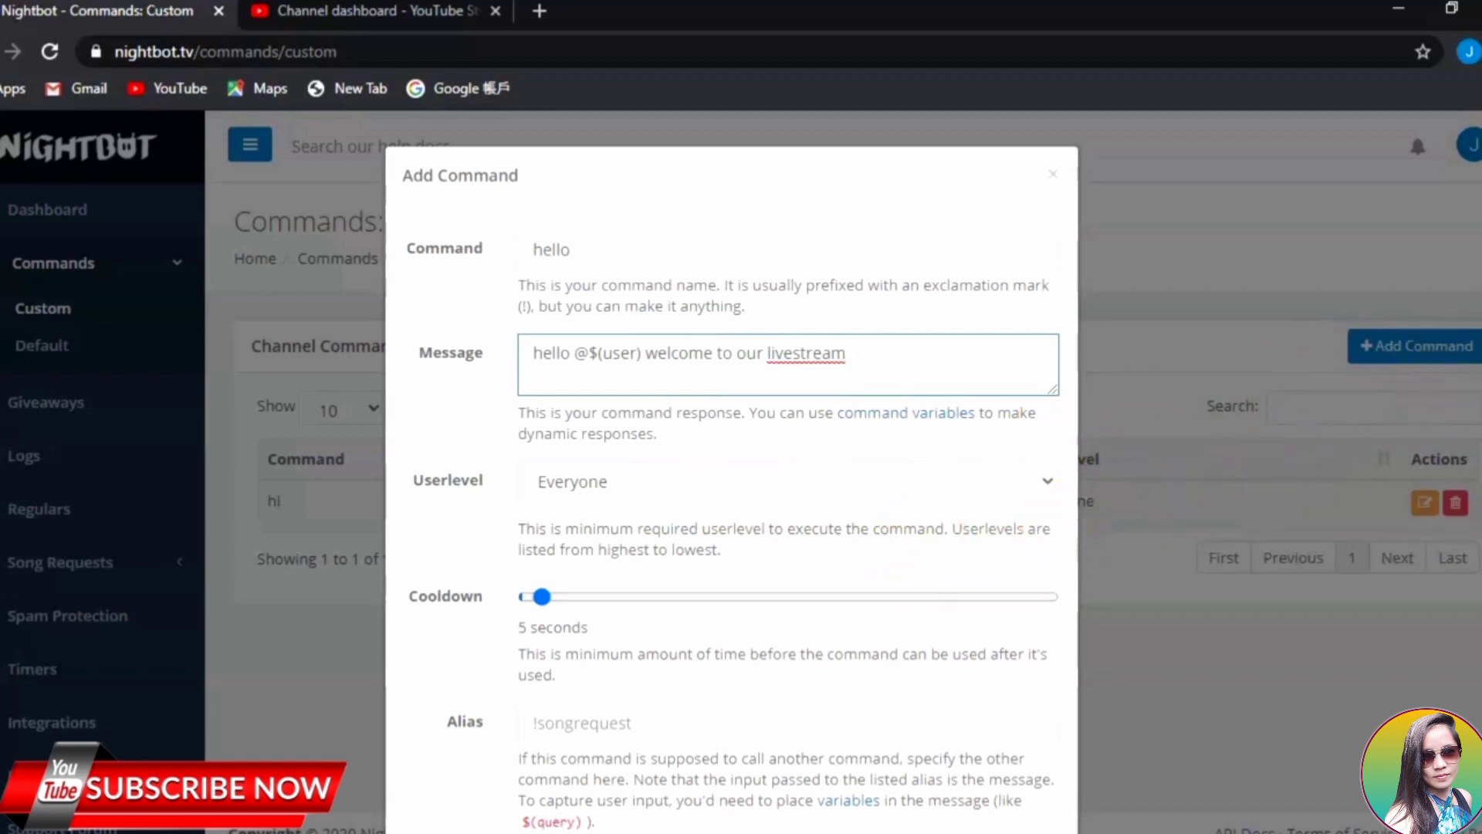
scroll(1093, 722, "down", 2)
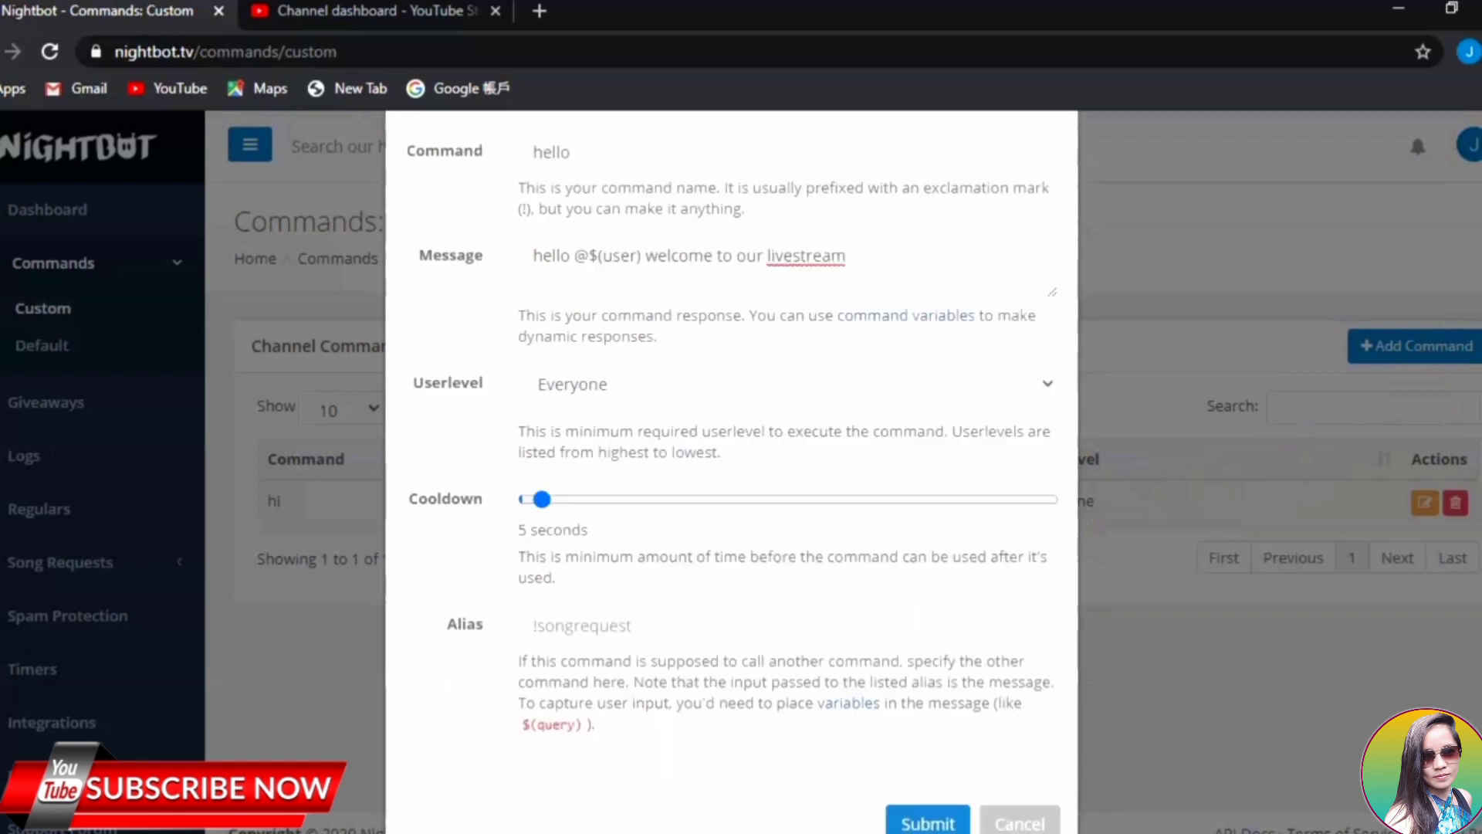
left_click(926, 815)
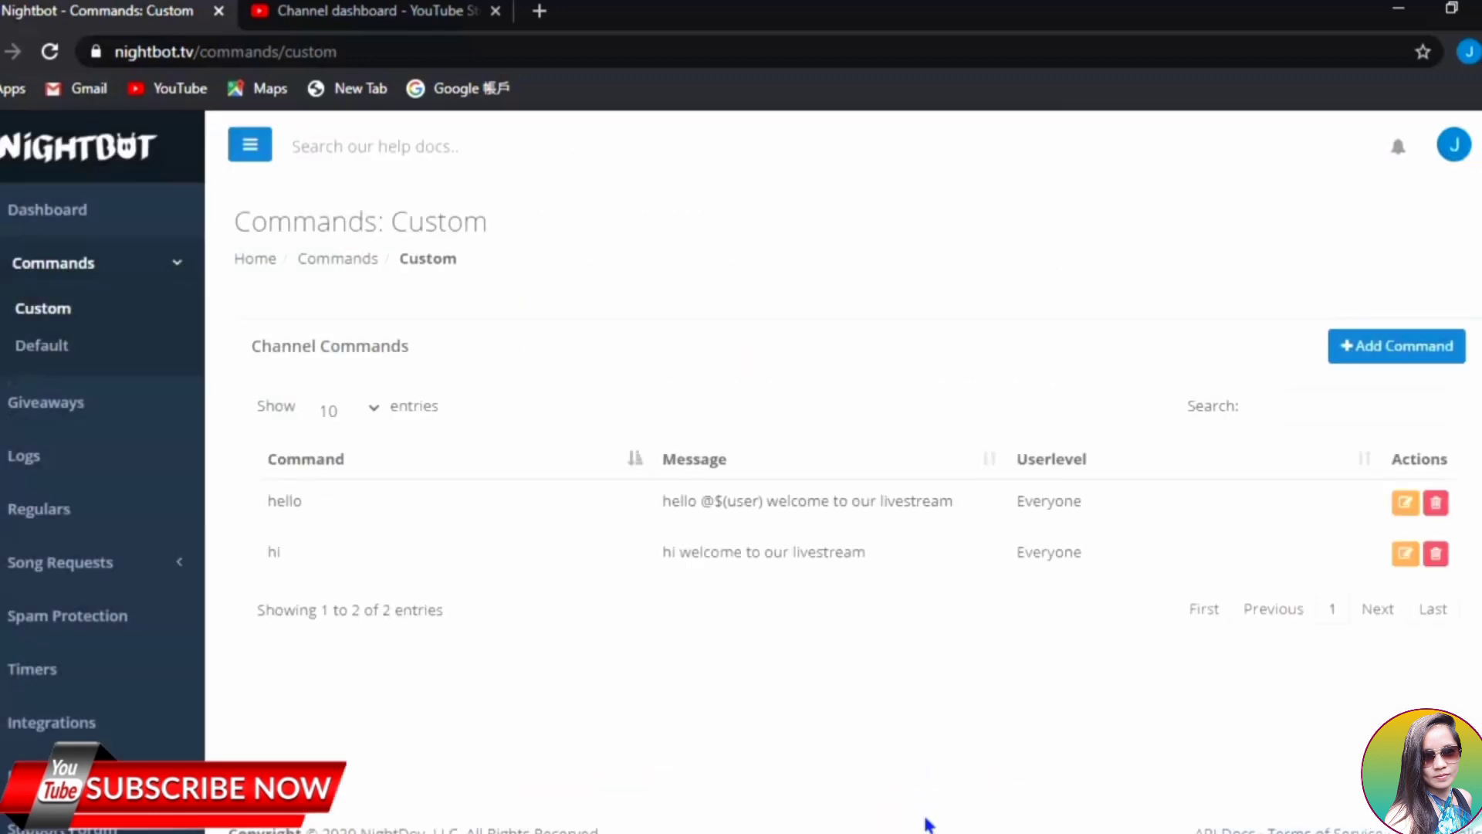